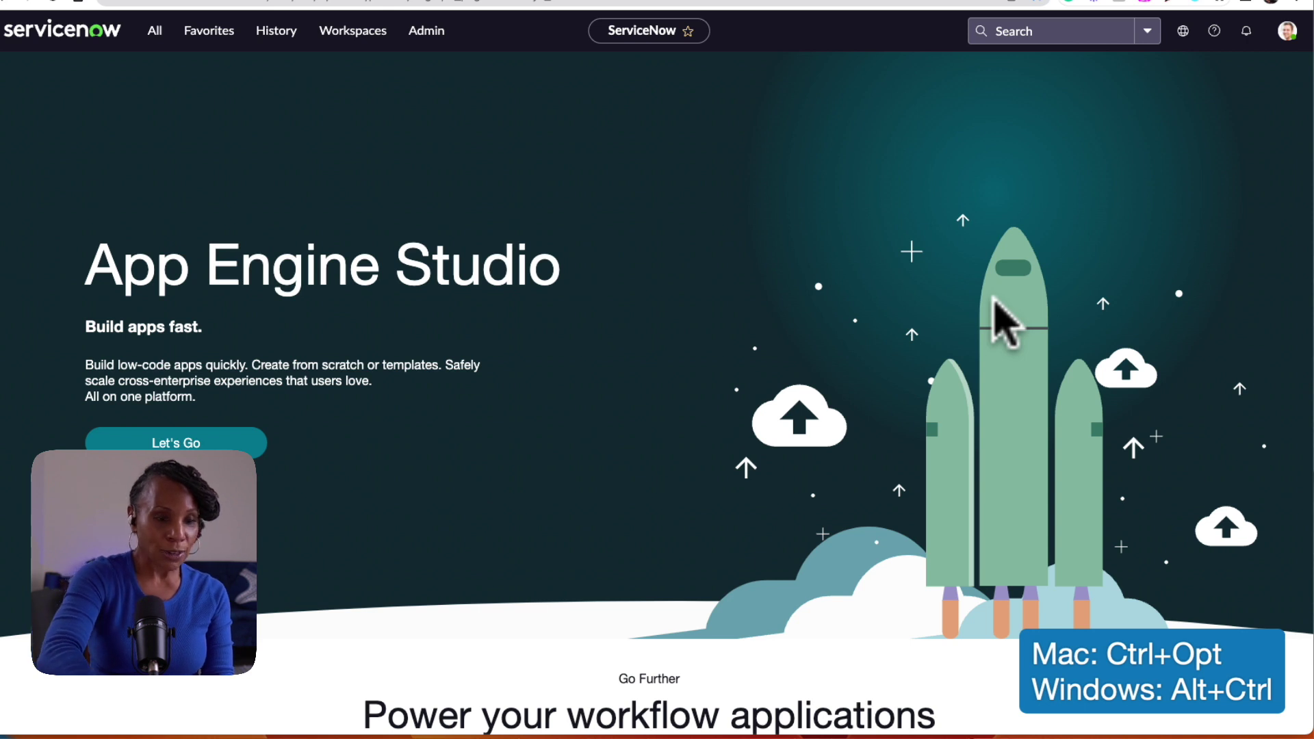
# Step: Try the impersonation, global search and navigator keyboard shortcuts, dismissing each without acting
pyautogui.hotkey('ctrl', 'alt', 'i')
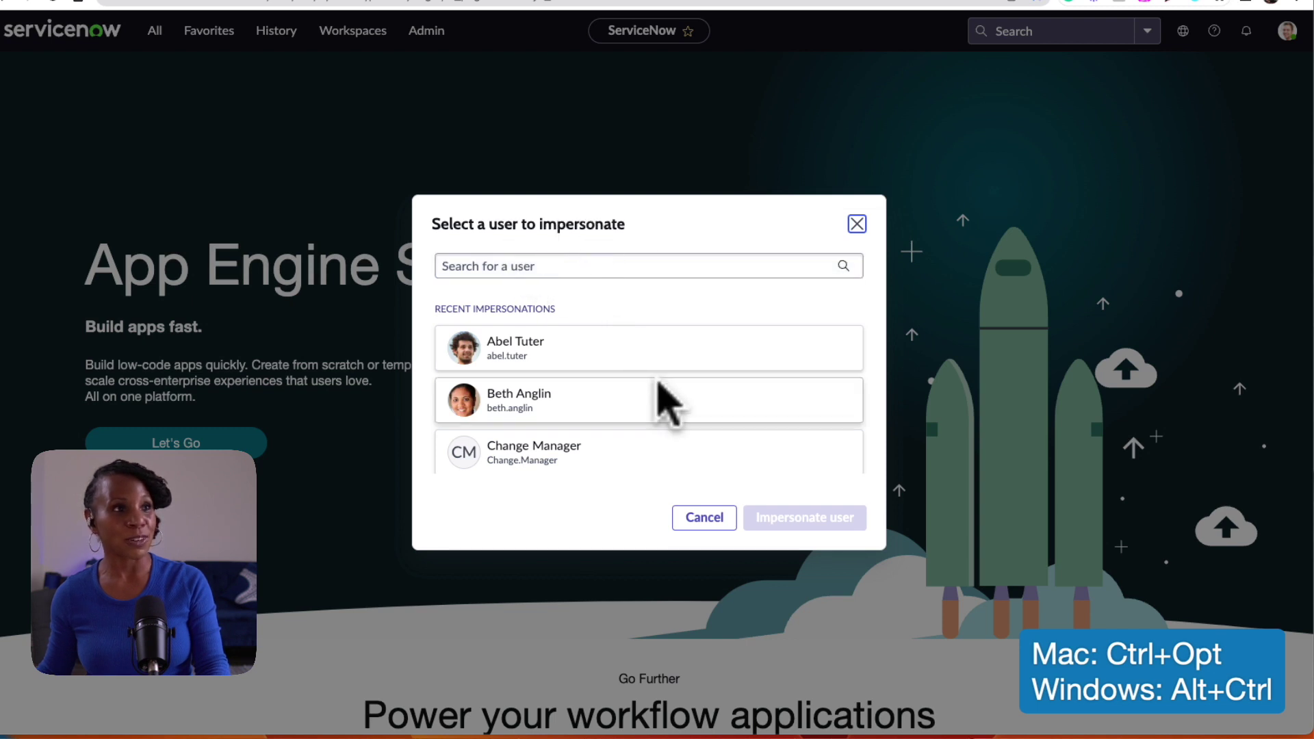
pyautogui.click(854, 224)
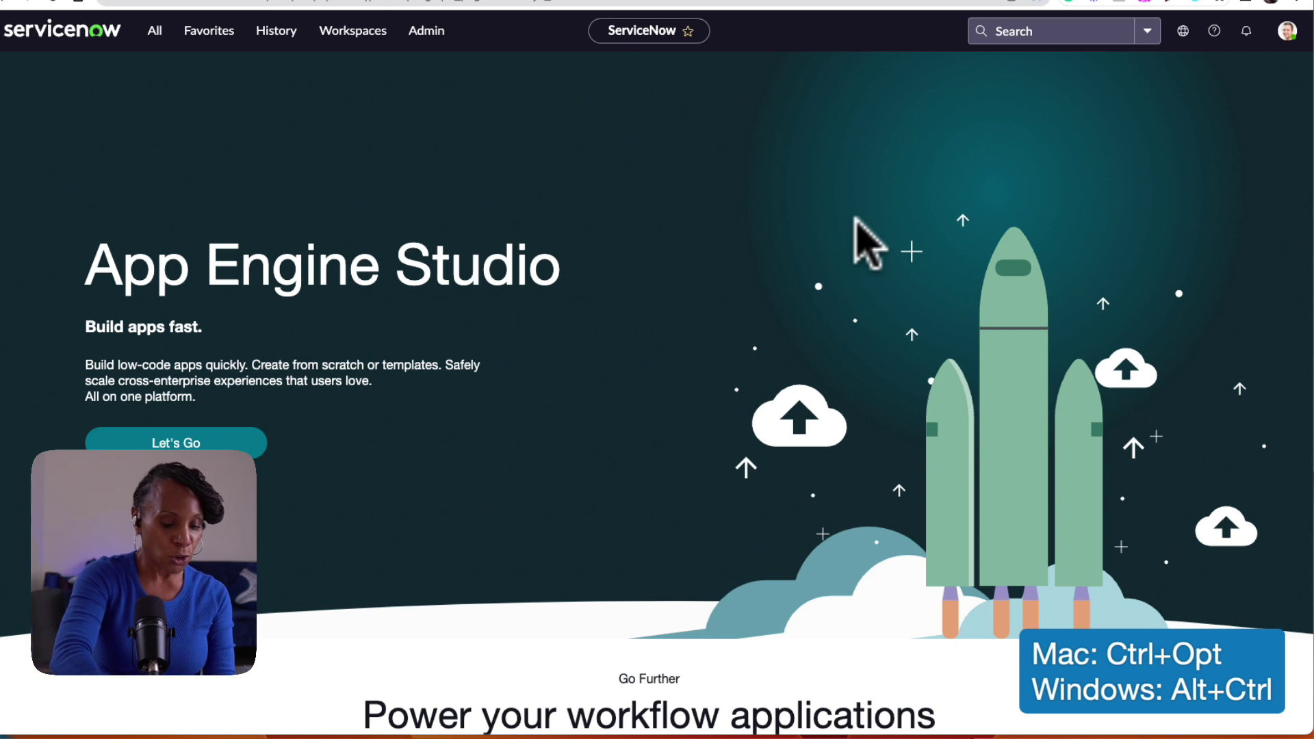
pyautogui.hotkey('ctrl', 'alt', 'g')
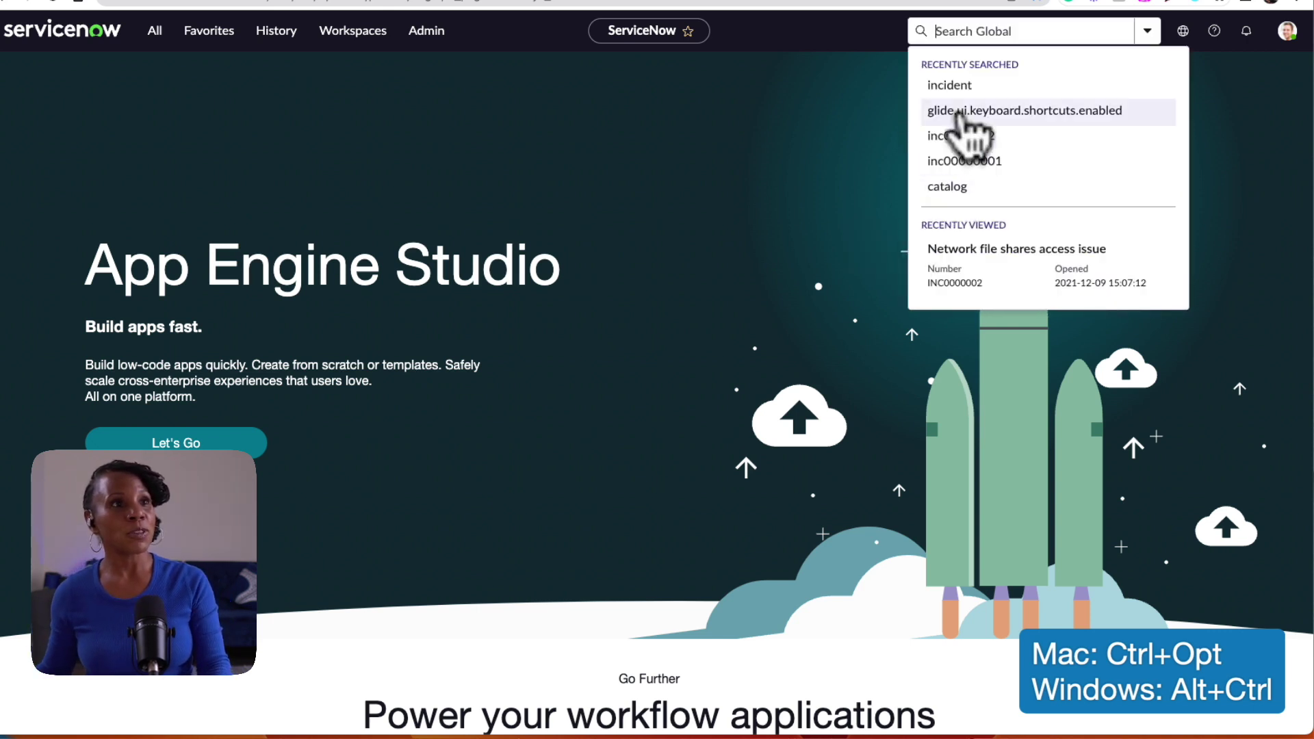
pyautogui.click(827, 125)
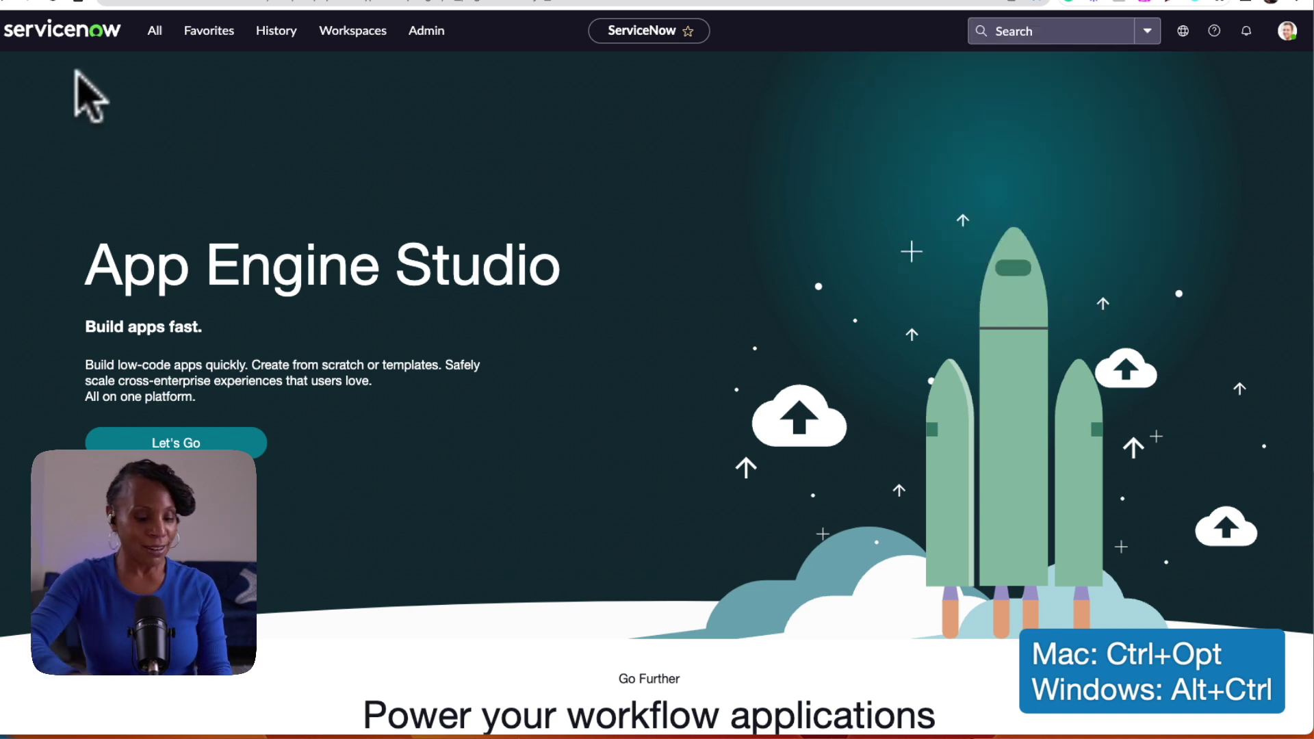
pyautogui.hotkey('ctrl', 'alt', 'a')
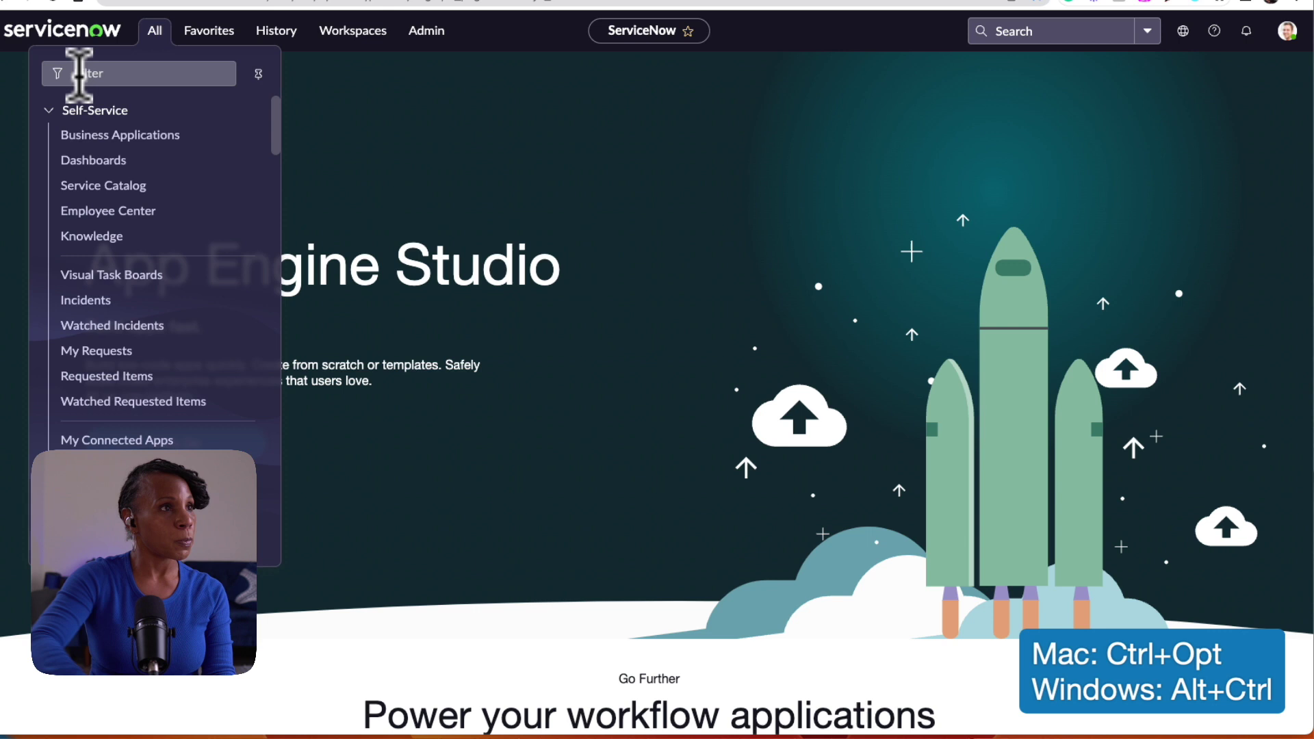
pyautogui.click(473, 148)
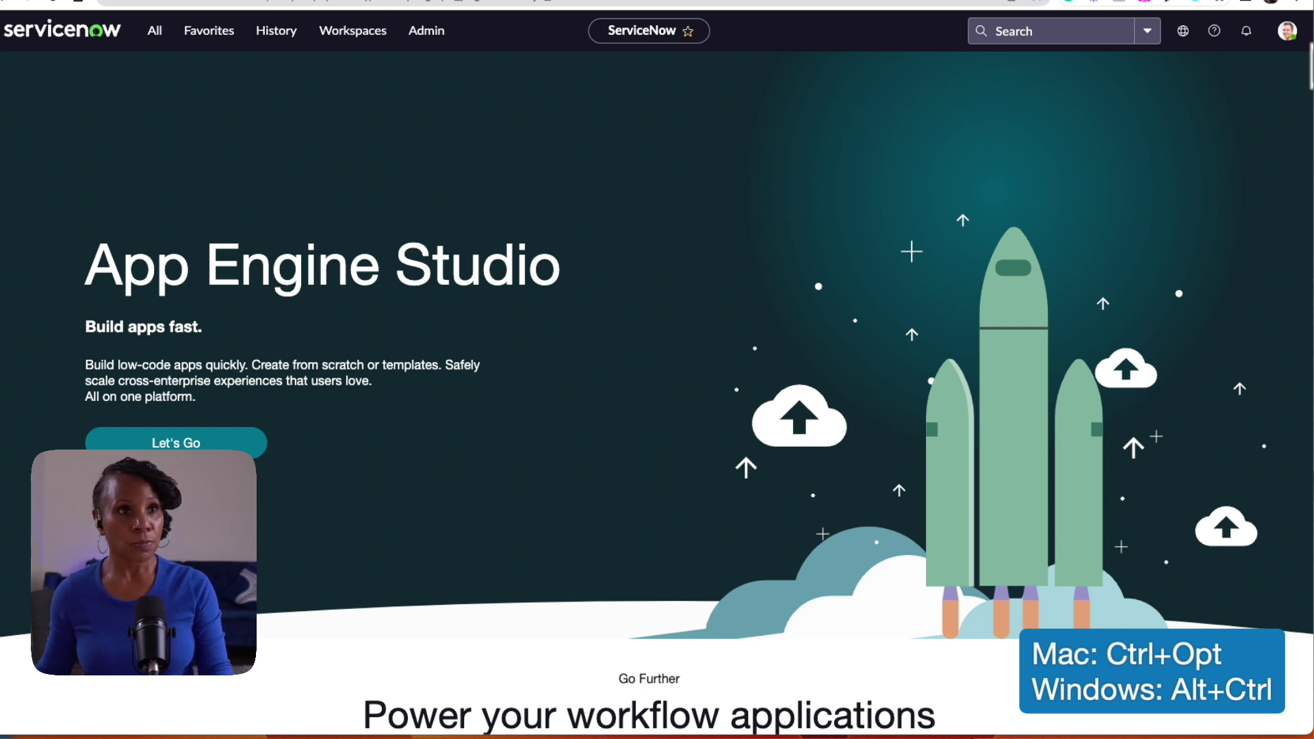
# Step: Switch off Enable special keyboard shortcuts in the Accessibility preferences, then close the menus
pyautogui.click(1288, 32)
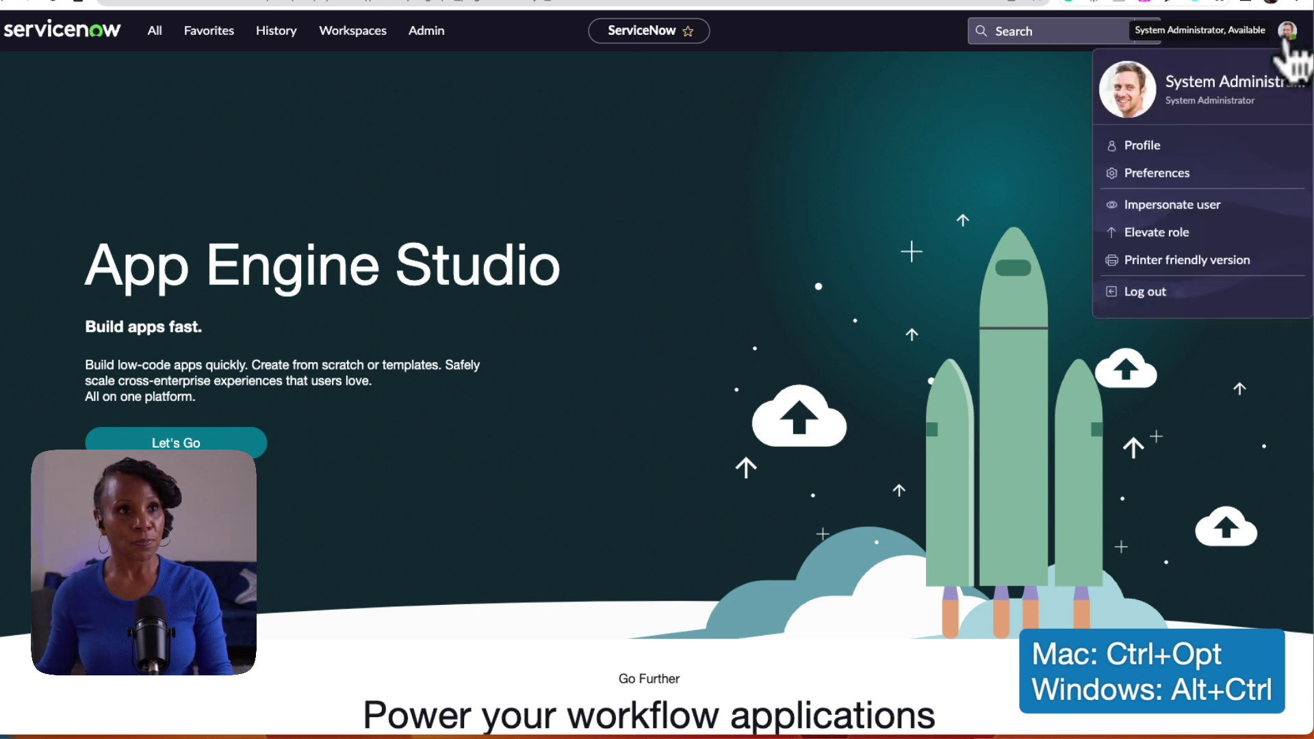
pyautogui.click(1114, 178)
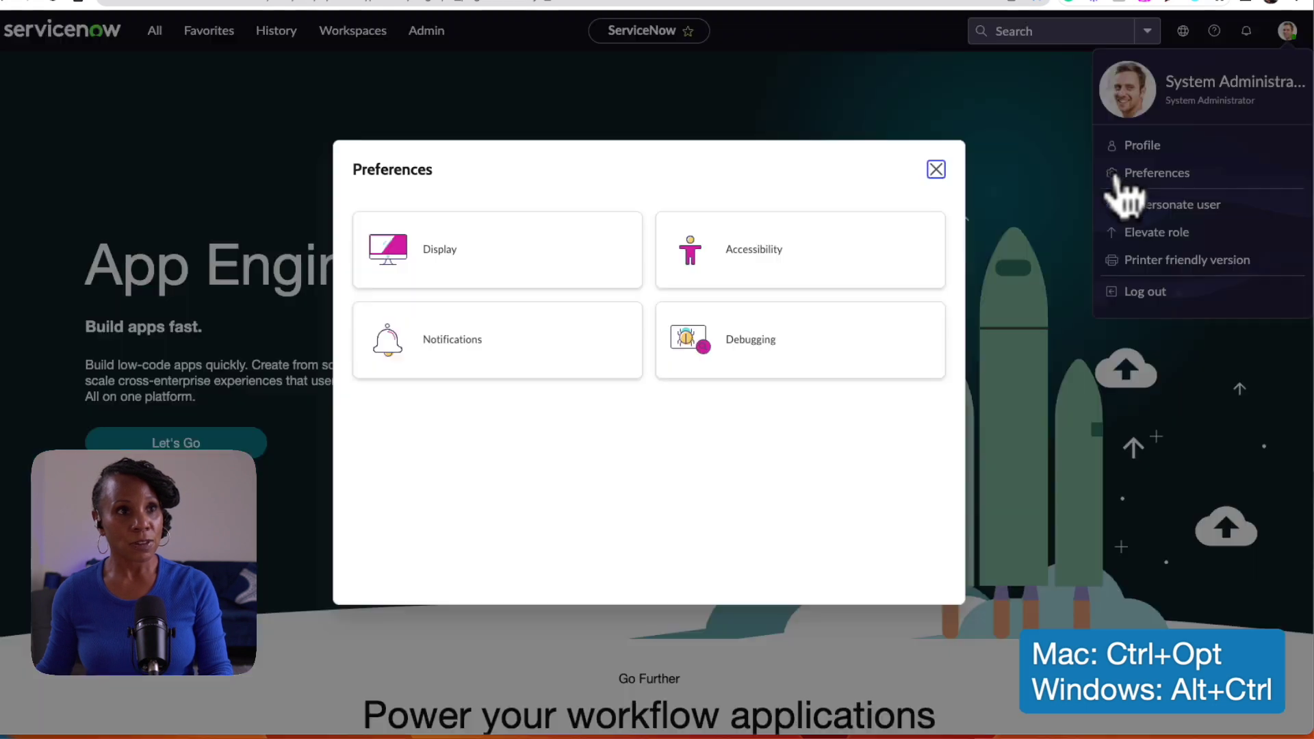
pyautogui.click(779, 252)
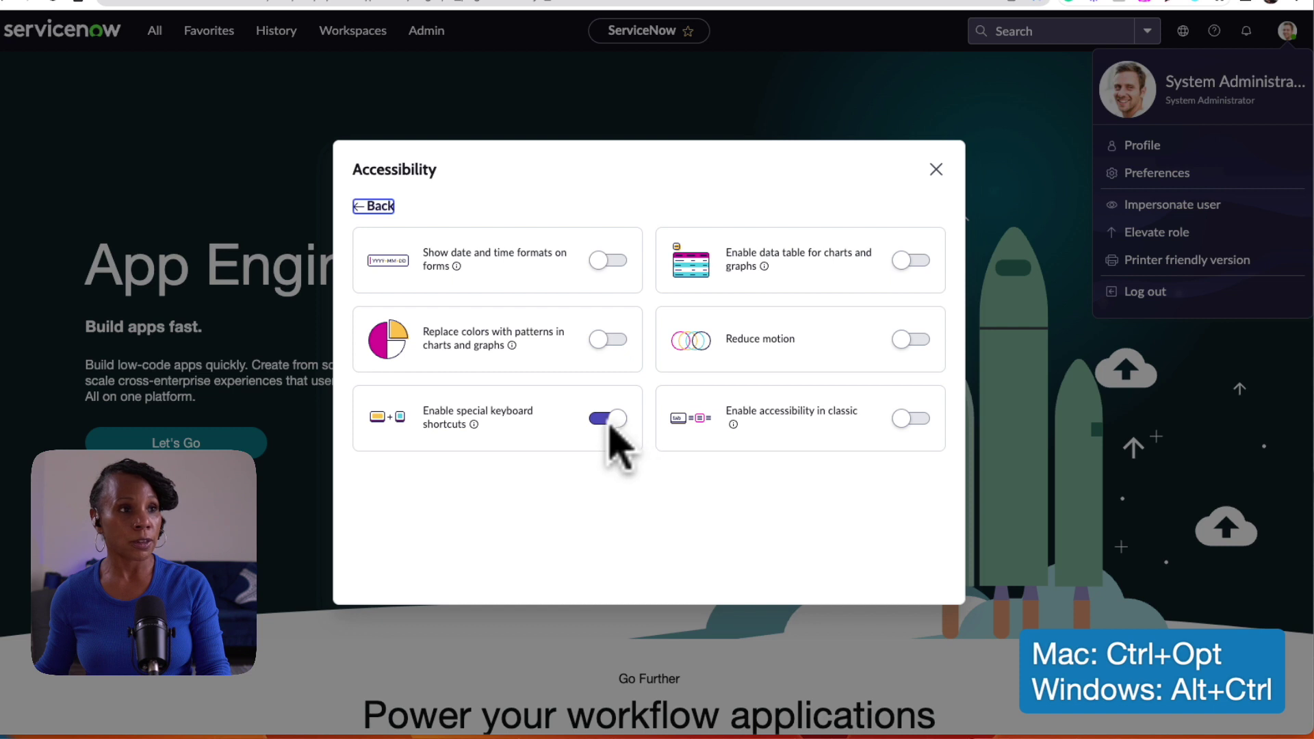
pyautogui.click(604, 419)
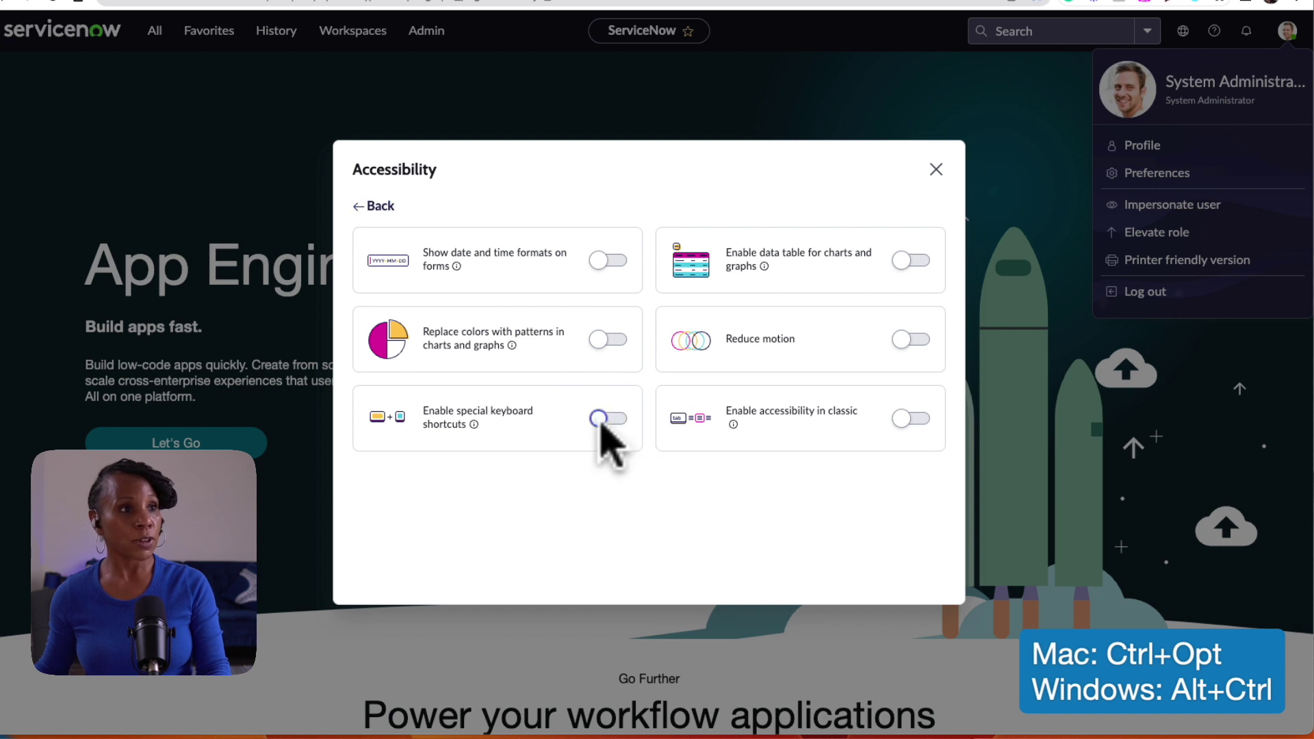
pyautogui.click(938, 173)
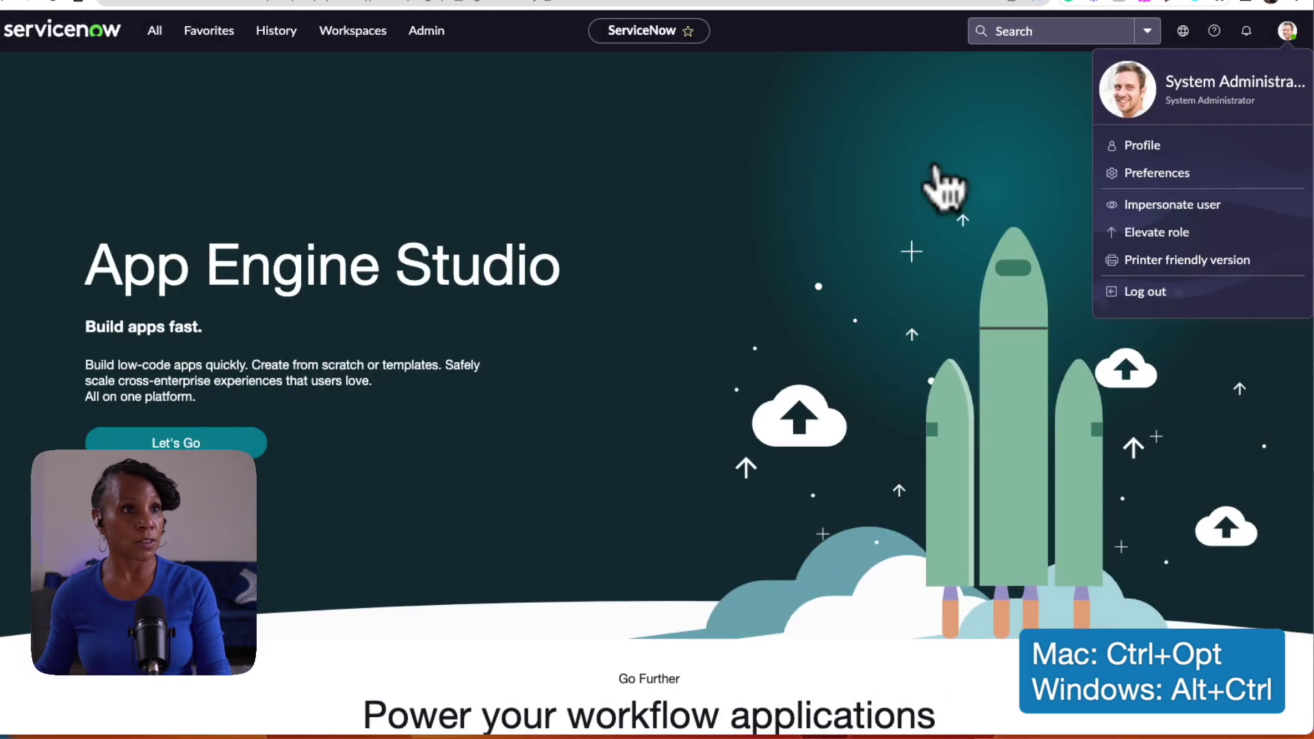
pyautogui.click(939, 155)
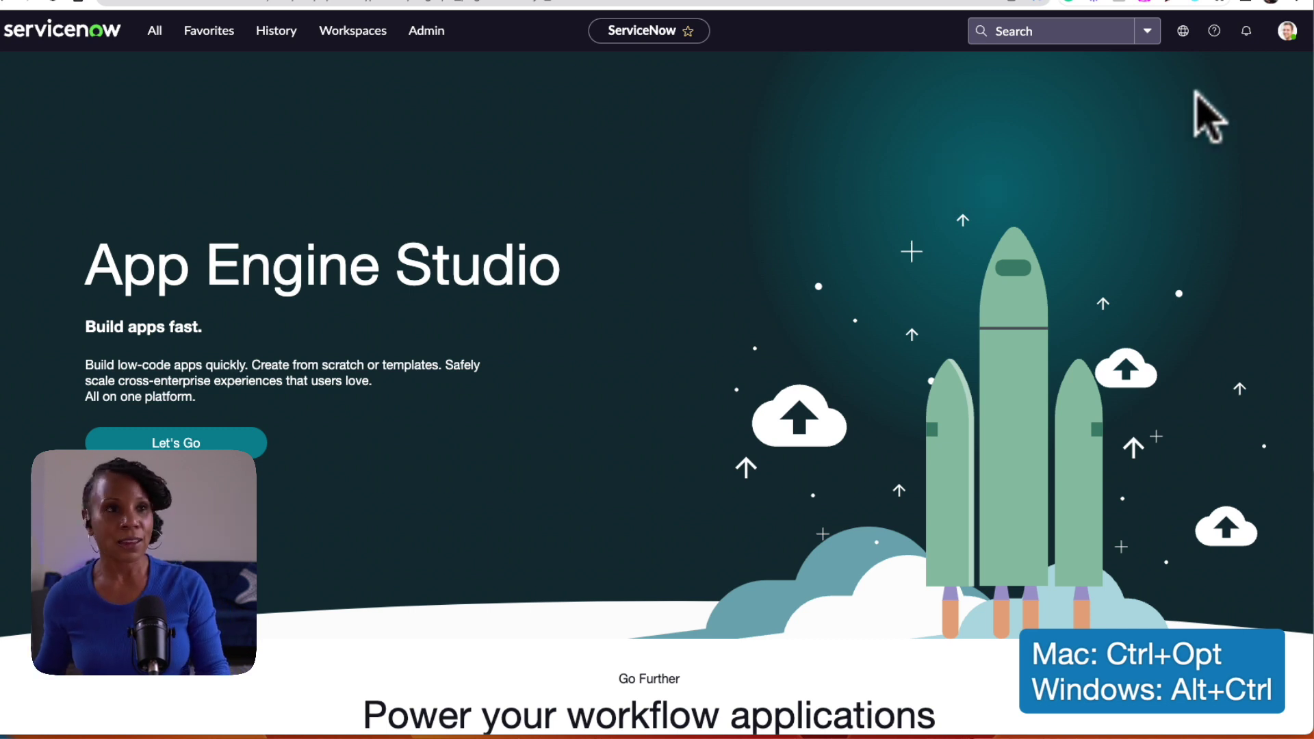
# Step: Re-enable special keyboard shortcuts under Preferences > Accessibility and close the dialog and menu
pyautogui.click(1288, 30)
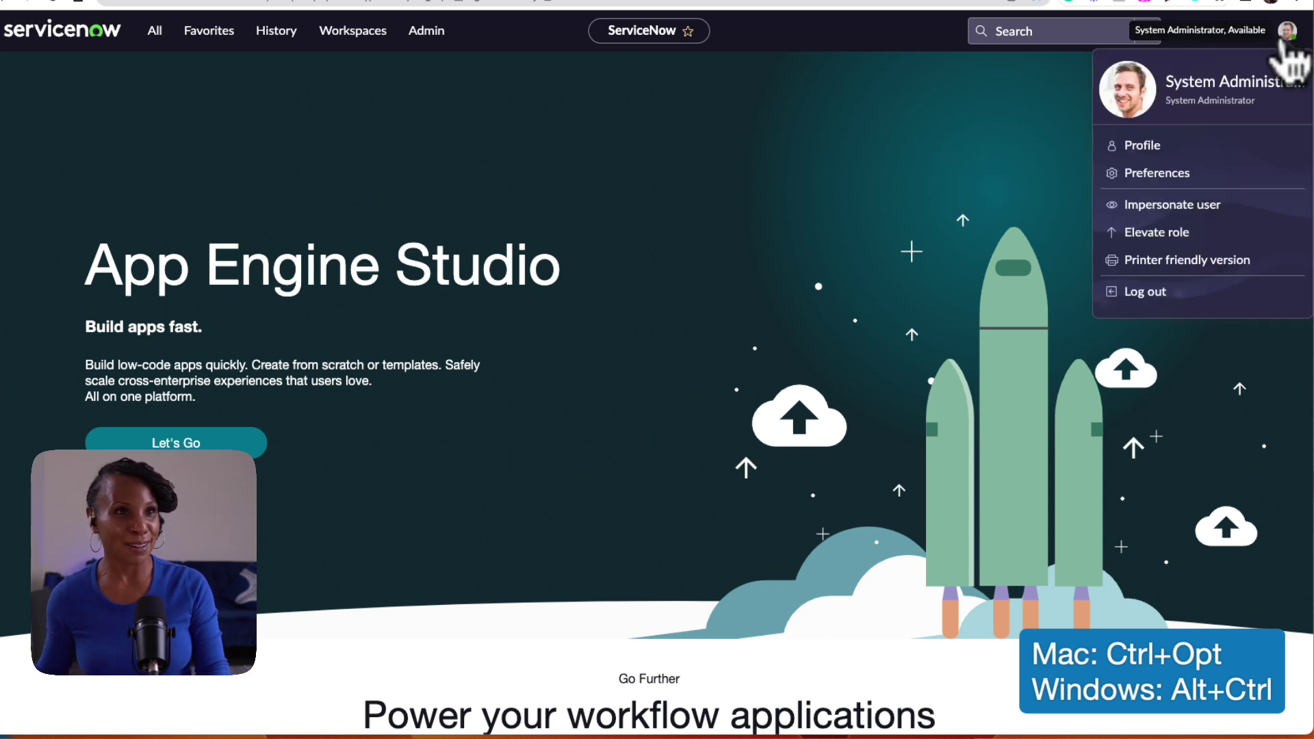
pyautogui.click(1157, 179)
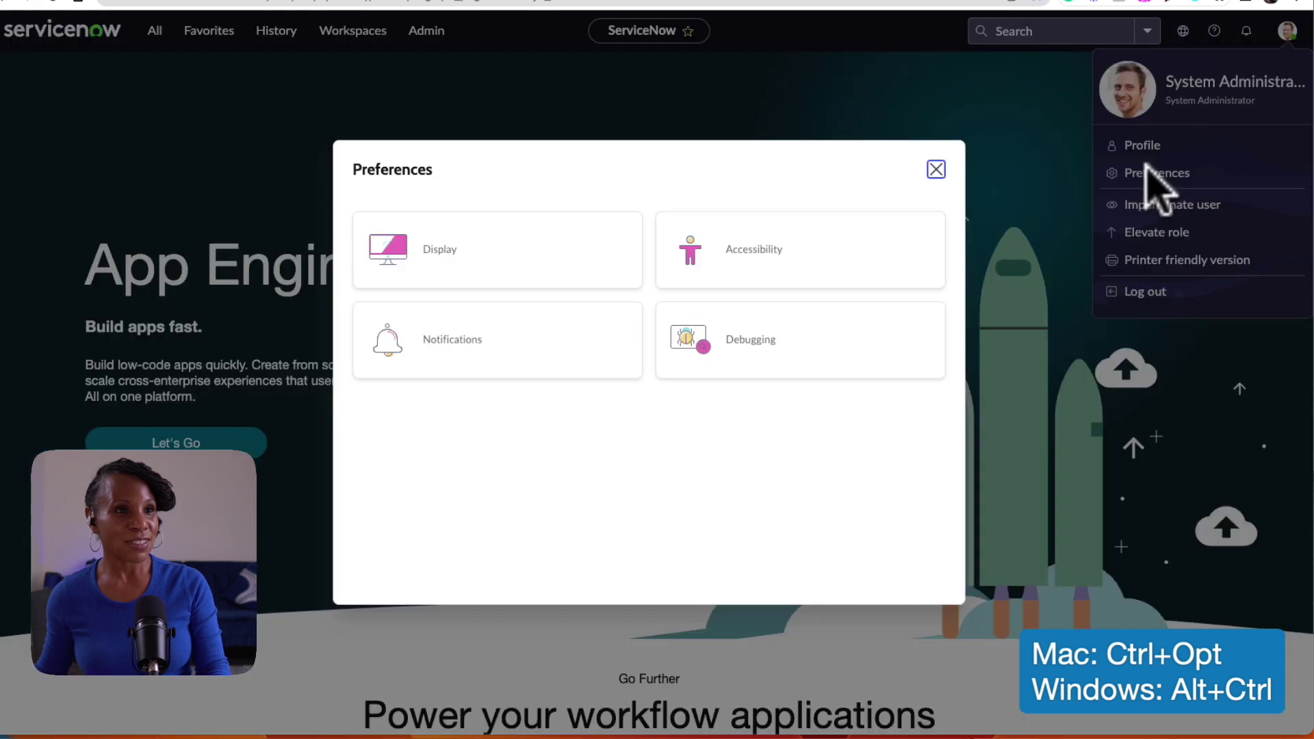
pyautogui.click(810, 253)
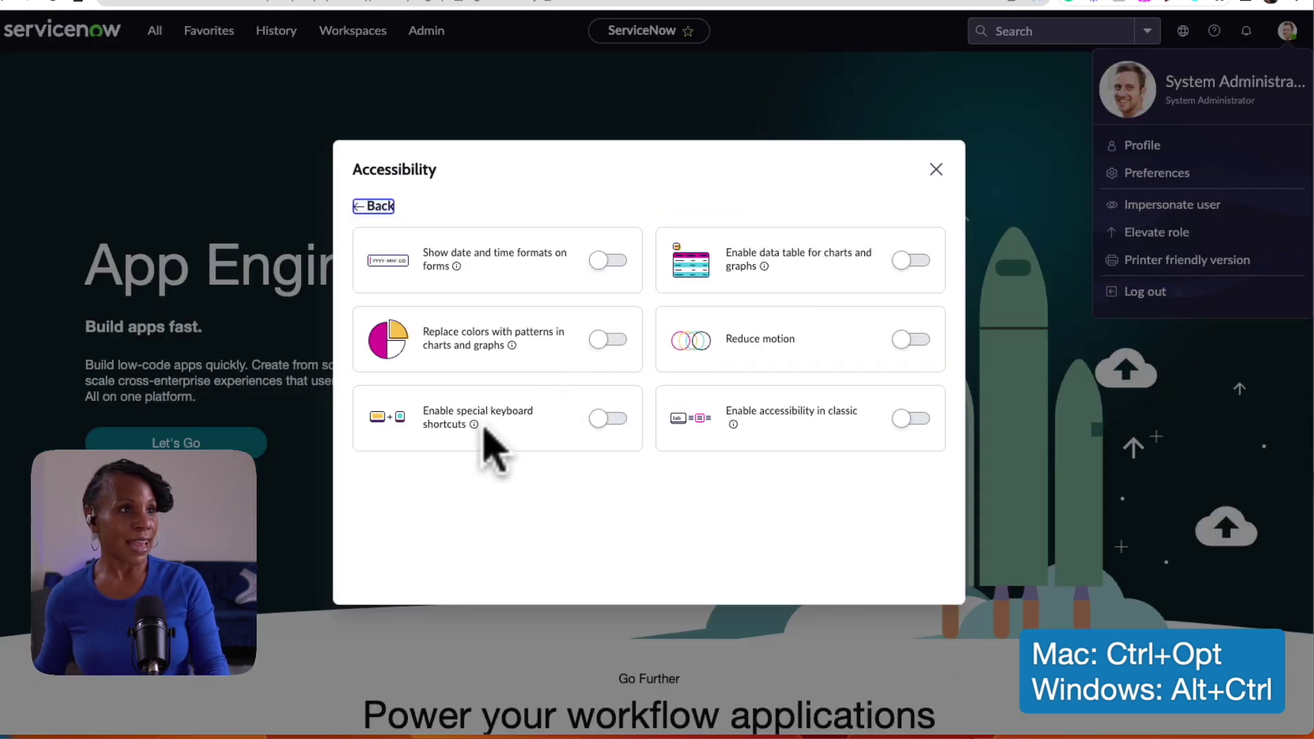
pyautogui.click(618, 419)
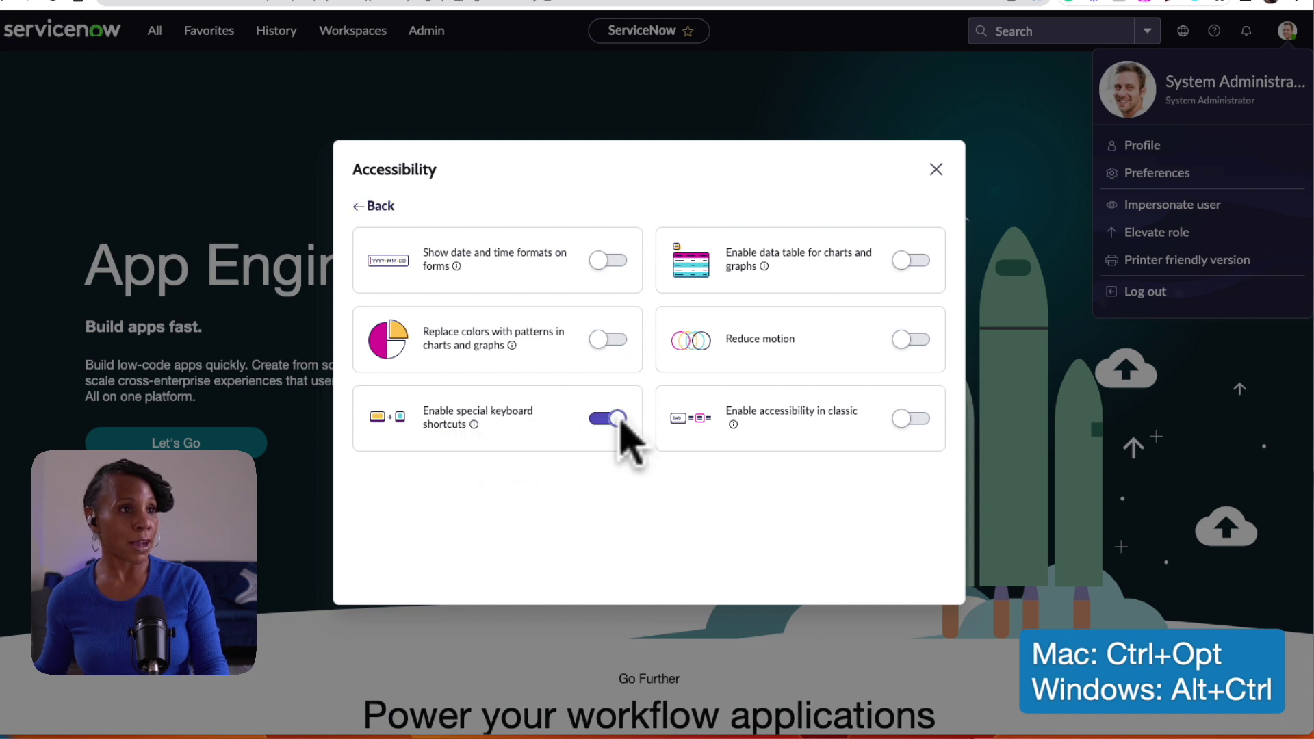
pyautogui.click(934, 169)
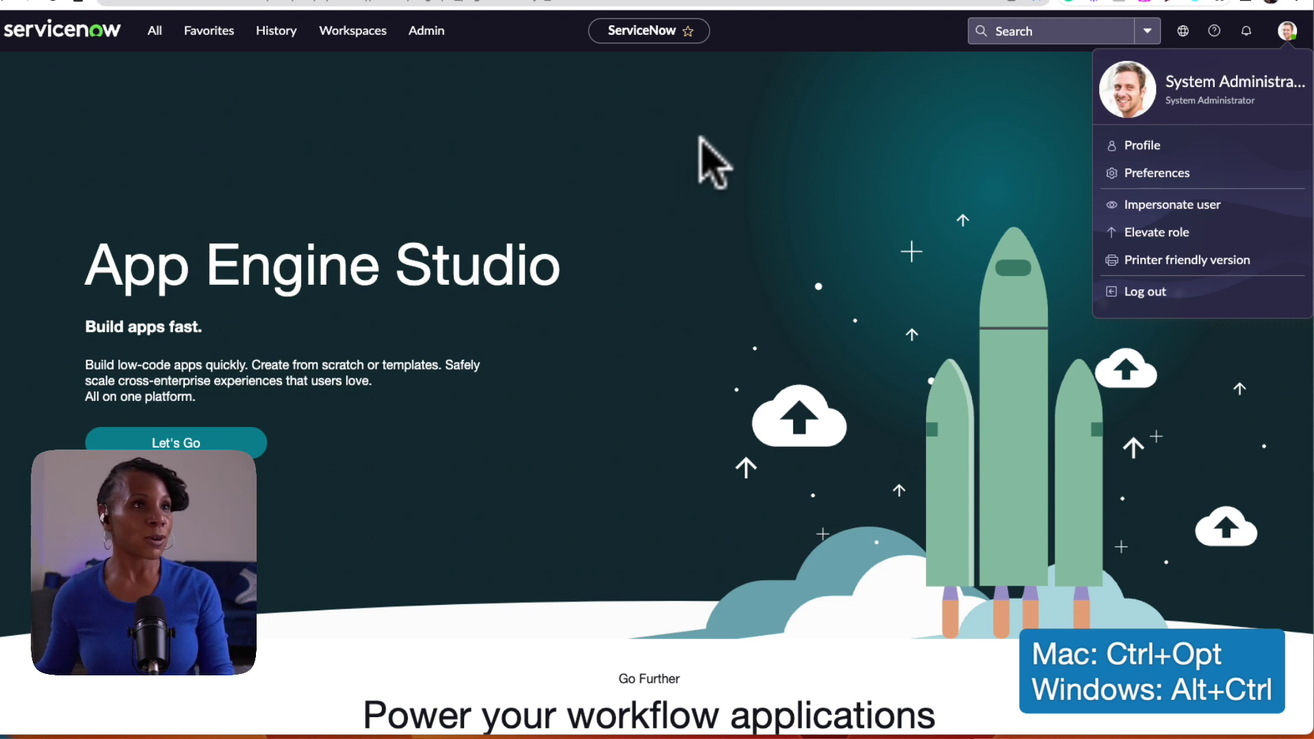
pyautogui.click(698, 162)
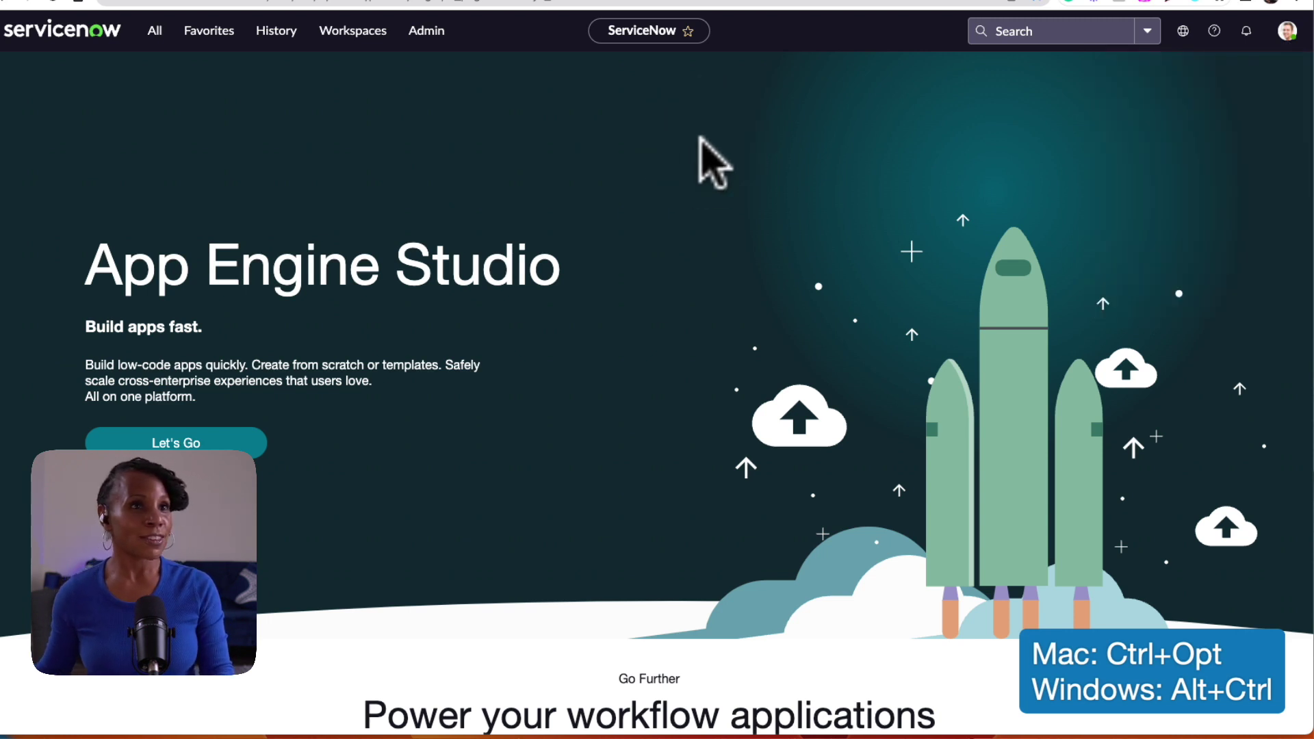
# Step: Filter the All navigator for 'user' and open the User Preferences module
pyautogui.click(156, 34)
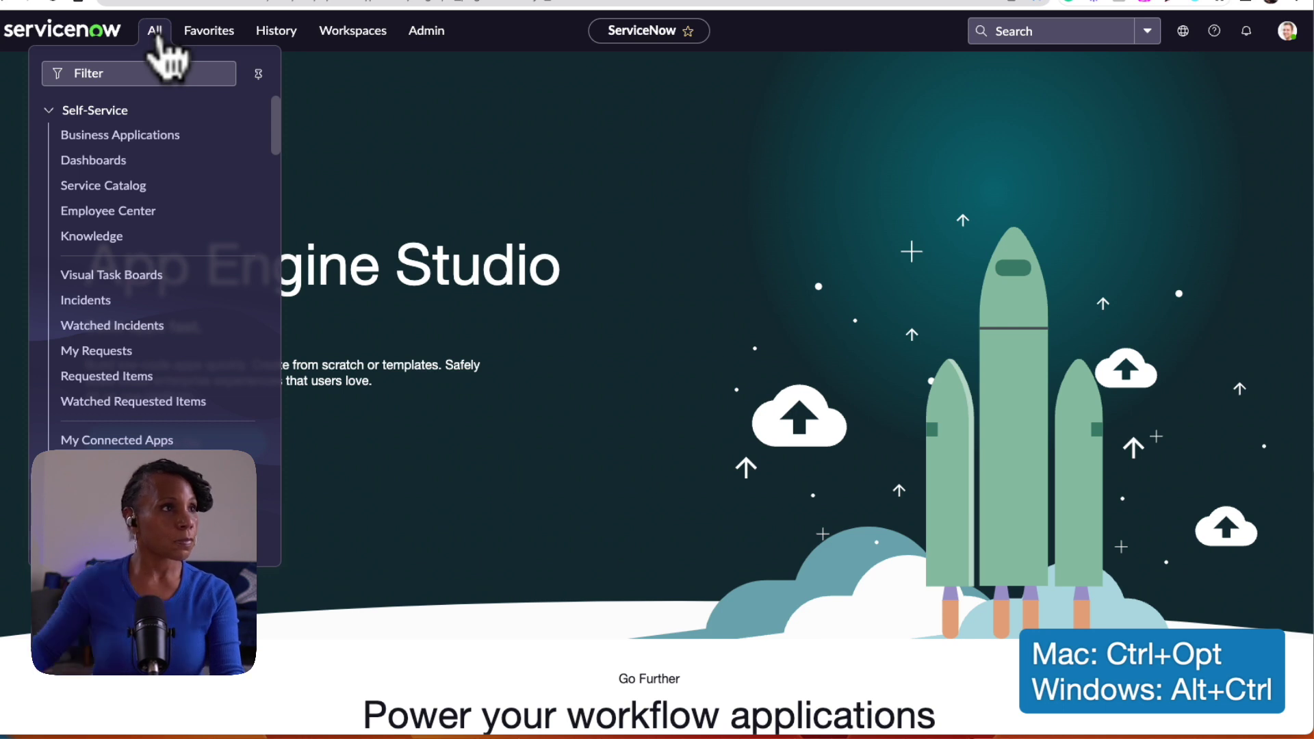
pyautogui.click(159, 71)
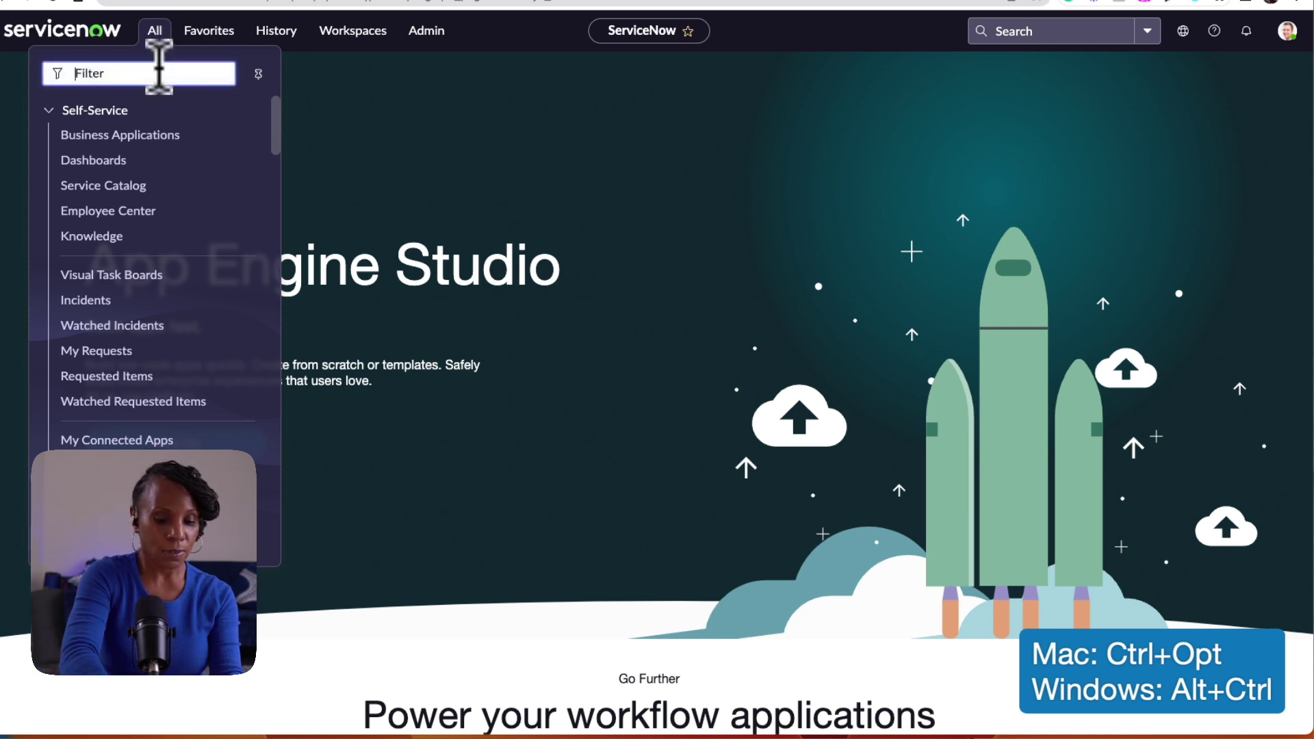
pyautogui.write('user pre')
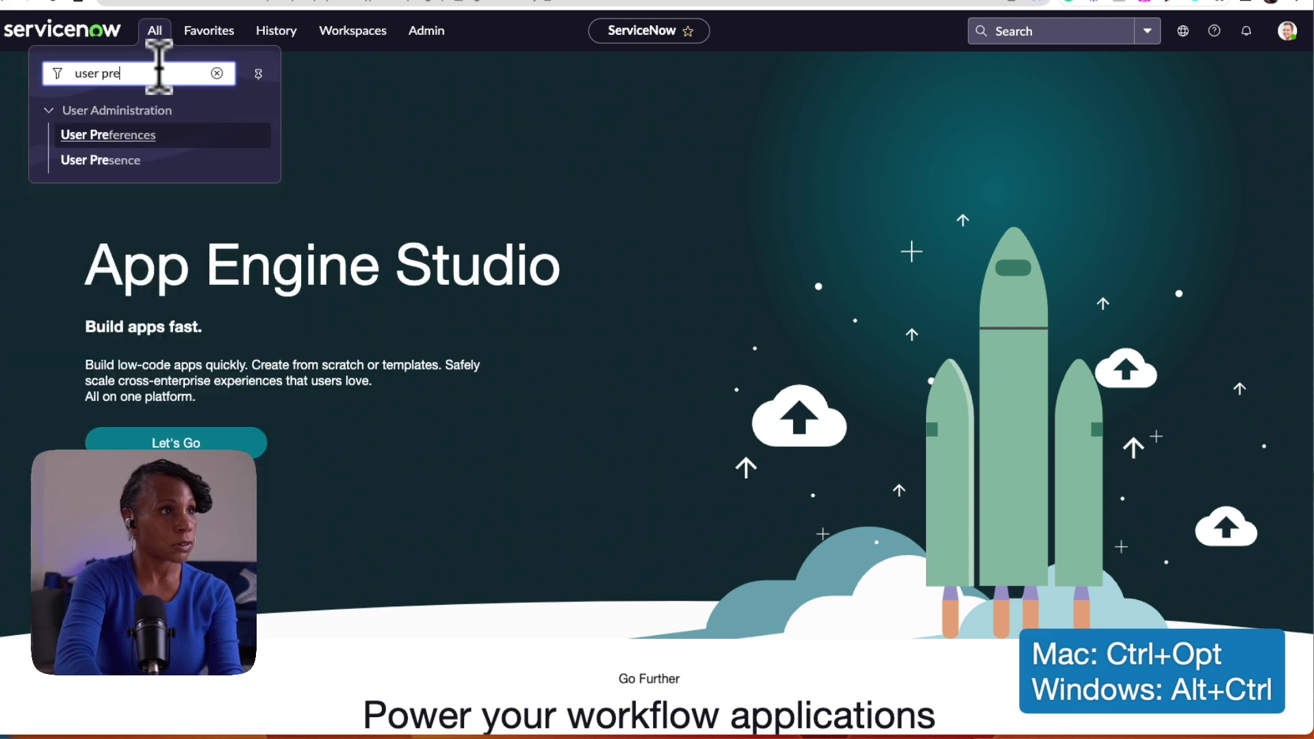
pyautogui.click(146, 136)
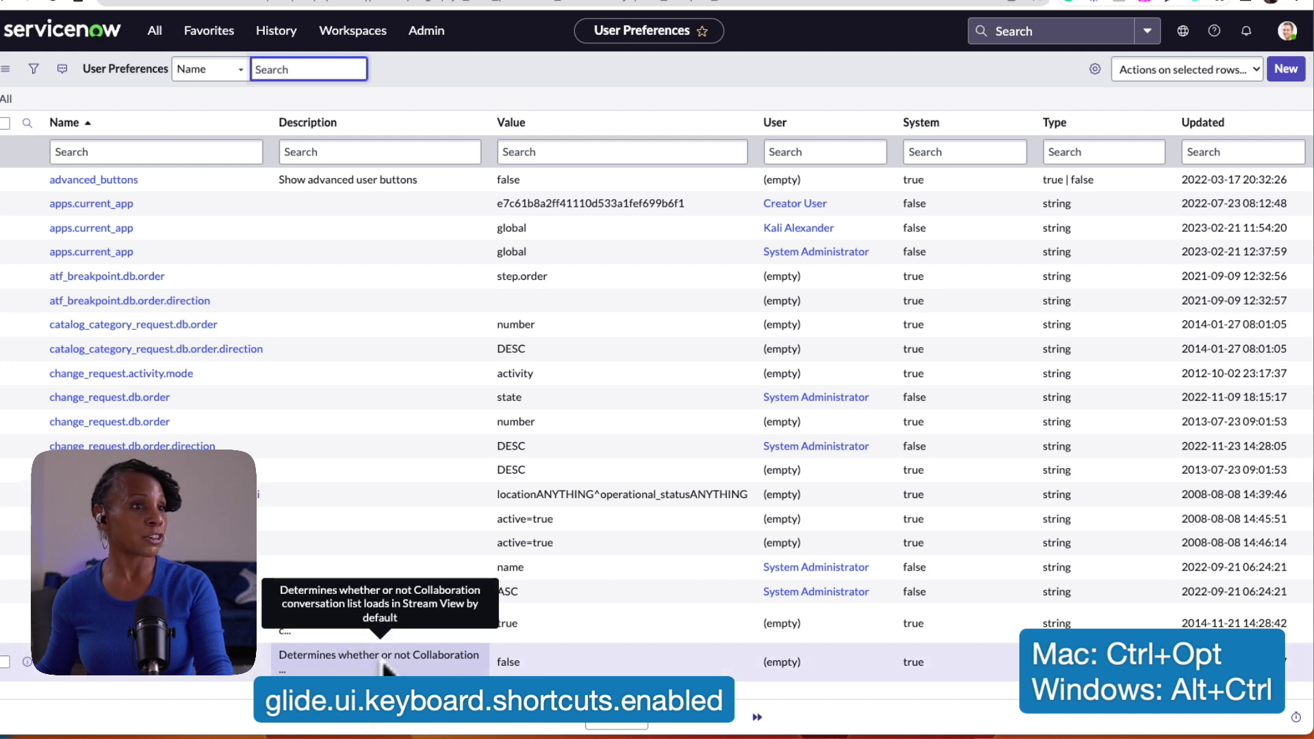
# Step: Filter preference names by *shortcuts.enabled and open the system-wide record from the second row
pyautogui.click(86, 151)
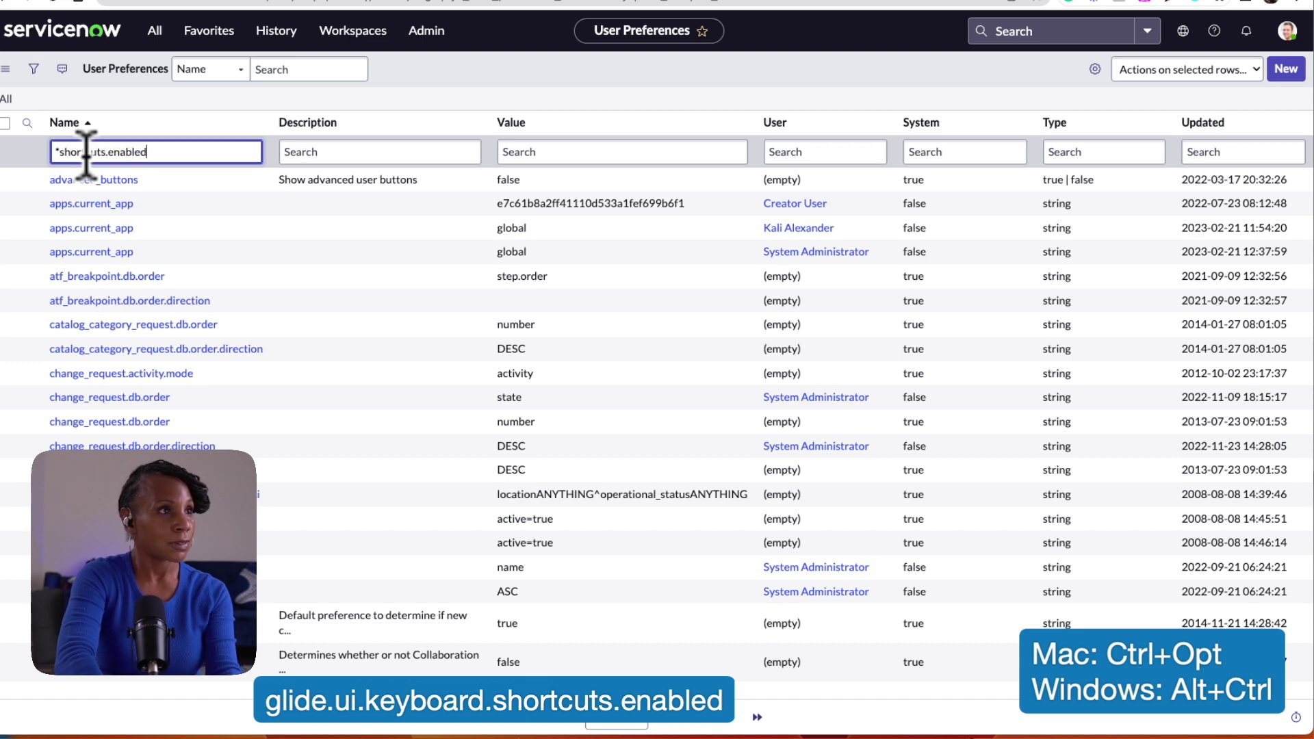
pyautogui.press('Return')
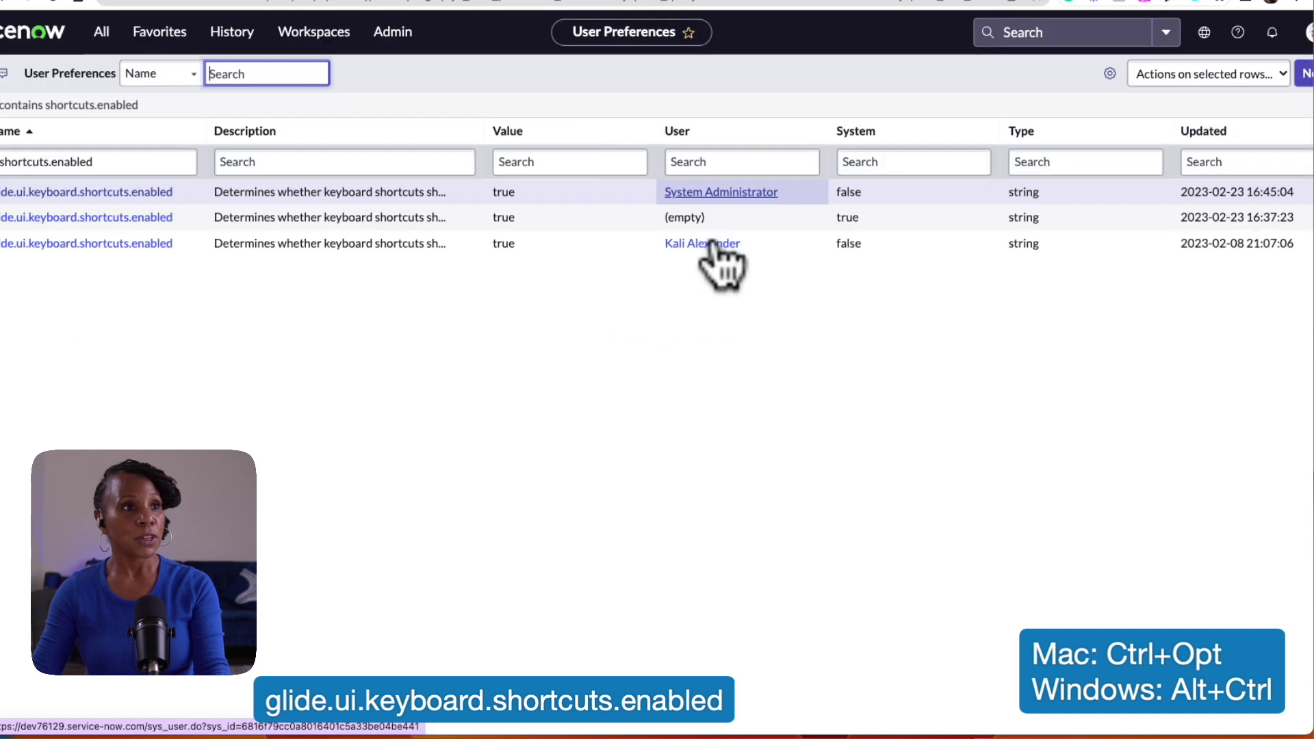
pyautogui.click(711, 342)
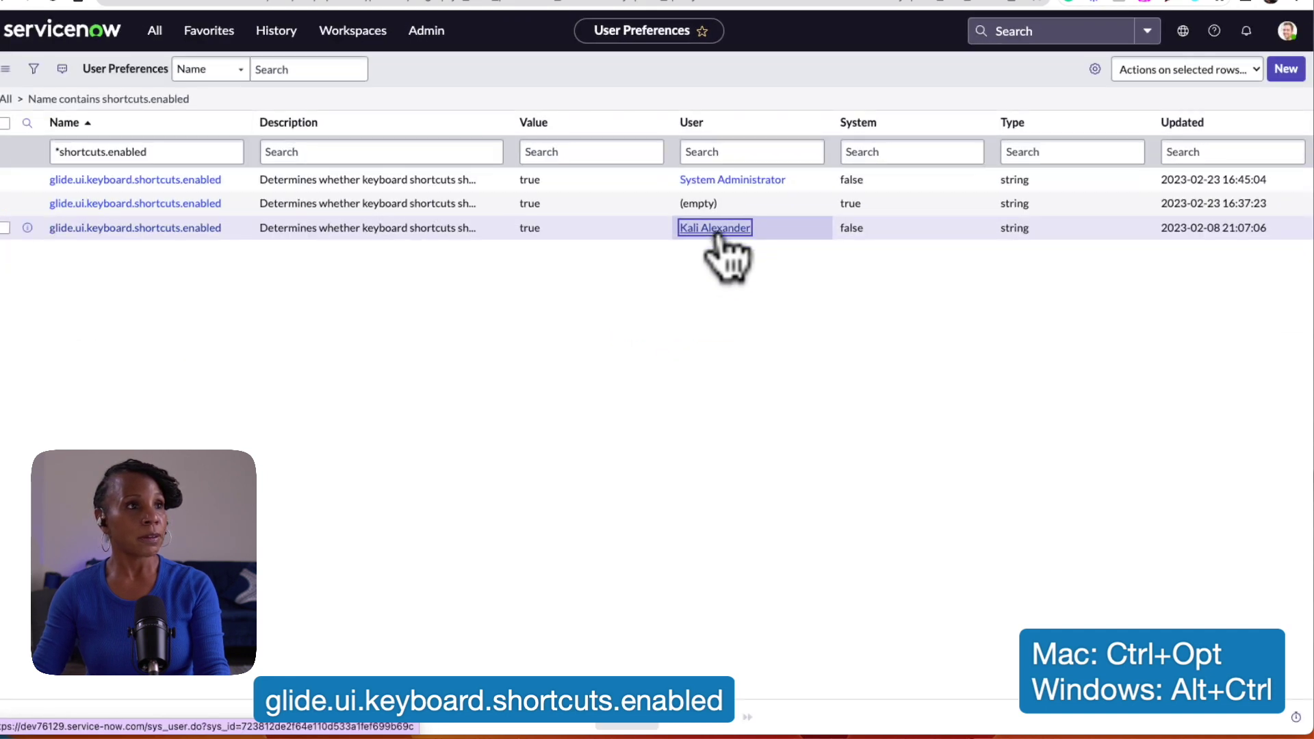
pyautogui.click(137, 204)
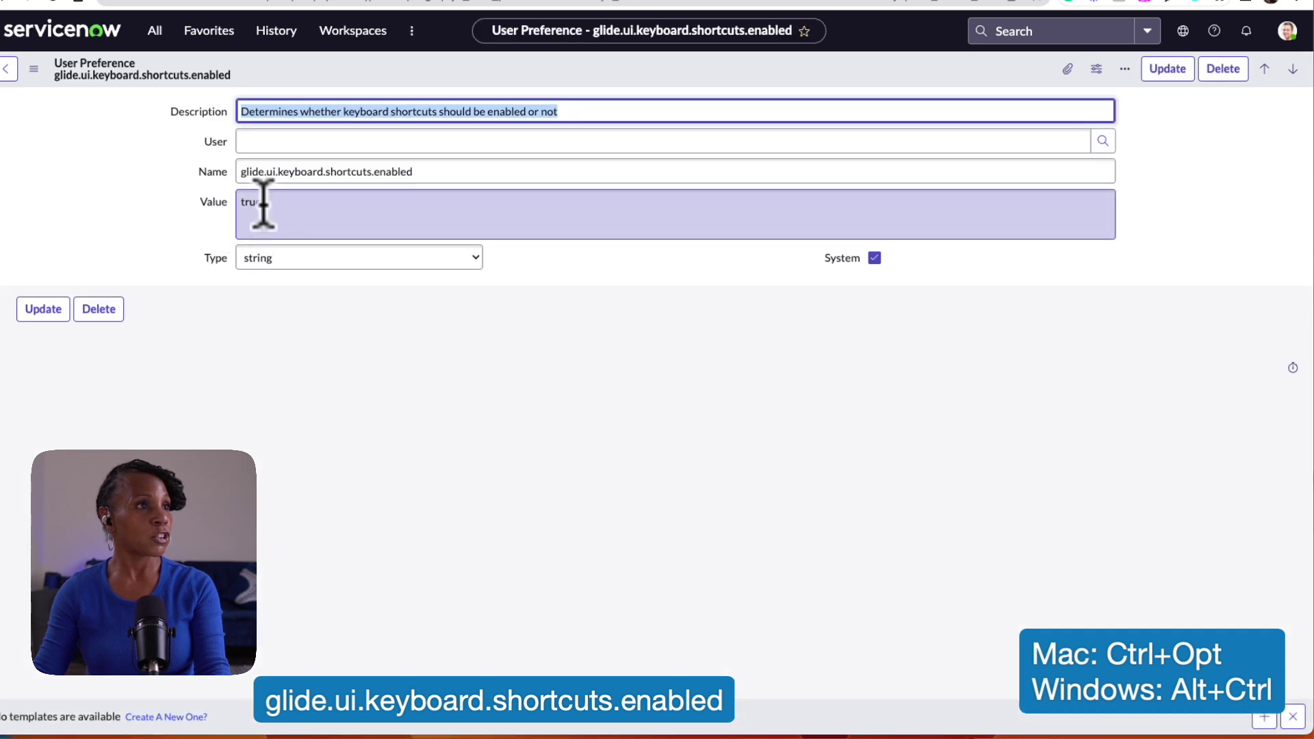
# Step: Change the preference Value from true to false and update the record
pyautogui.doubleClick(263, 204)
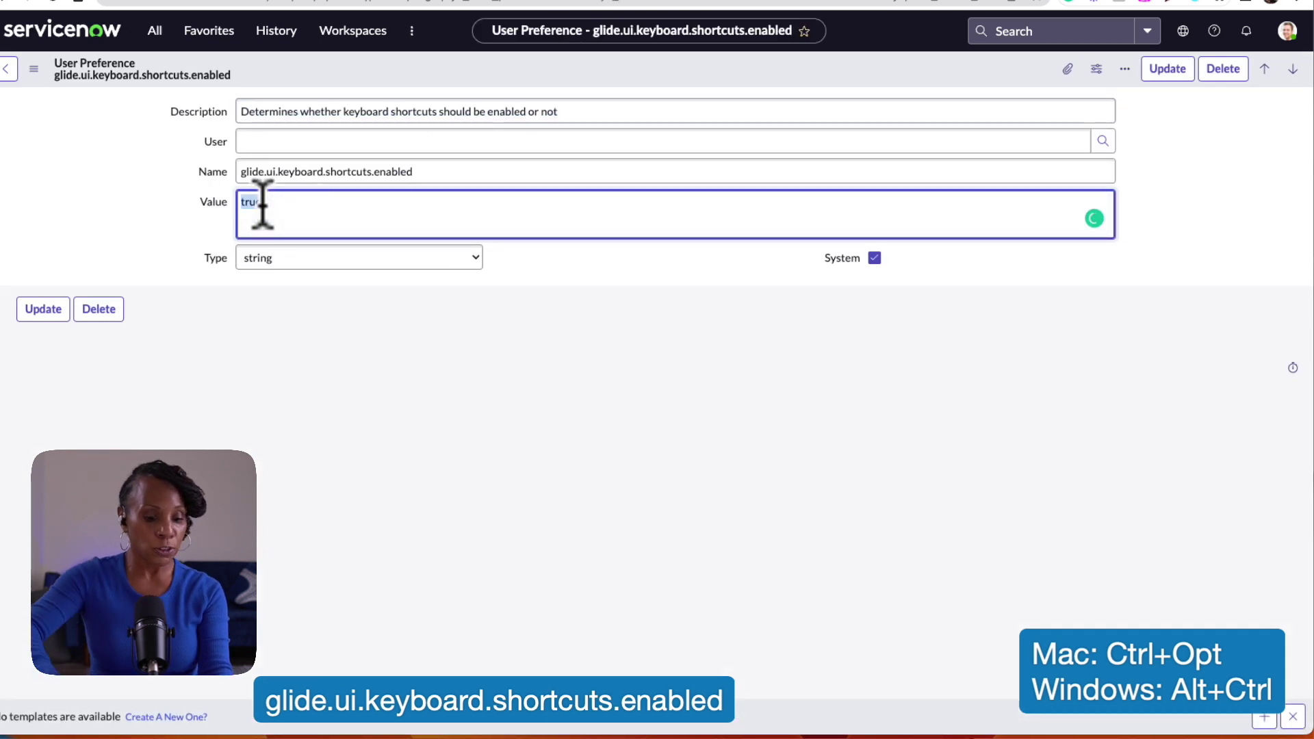
pyautogui.write('fa')
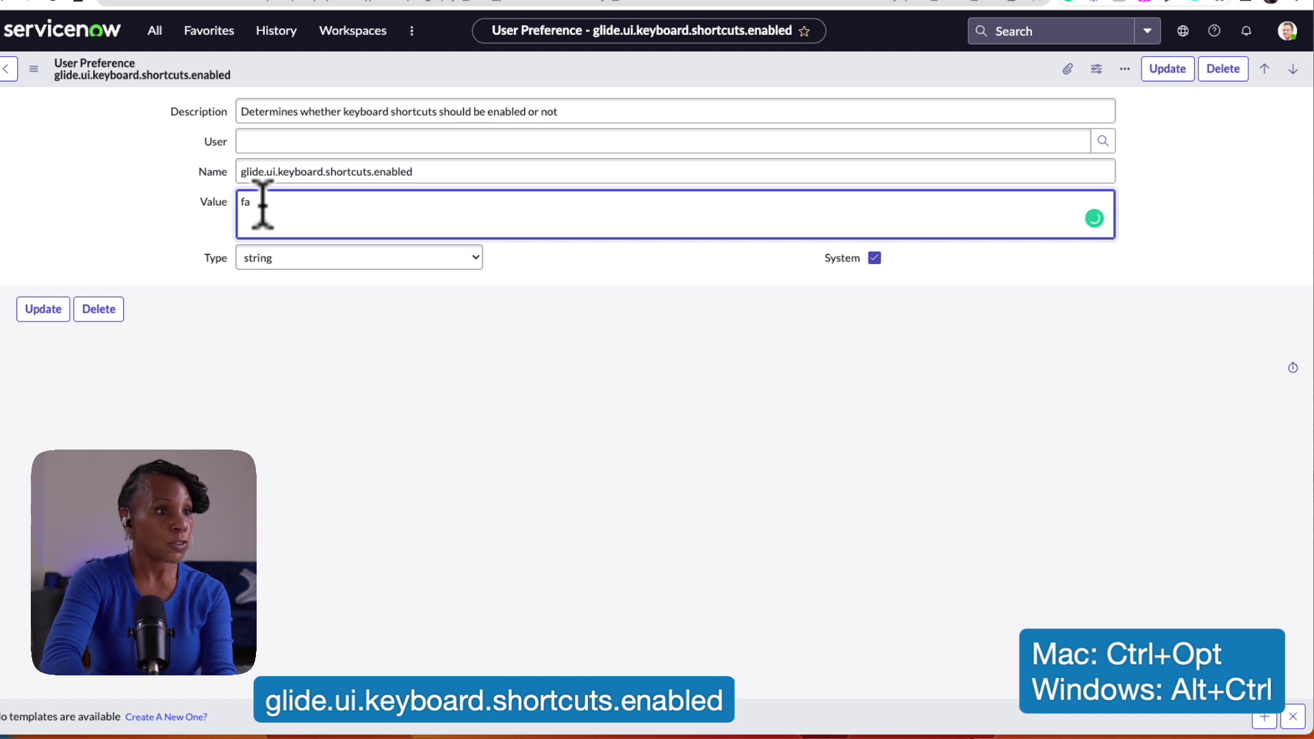
pyautogui.write('lse')
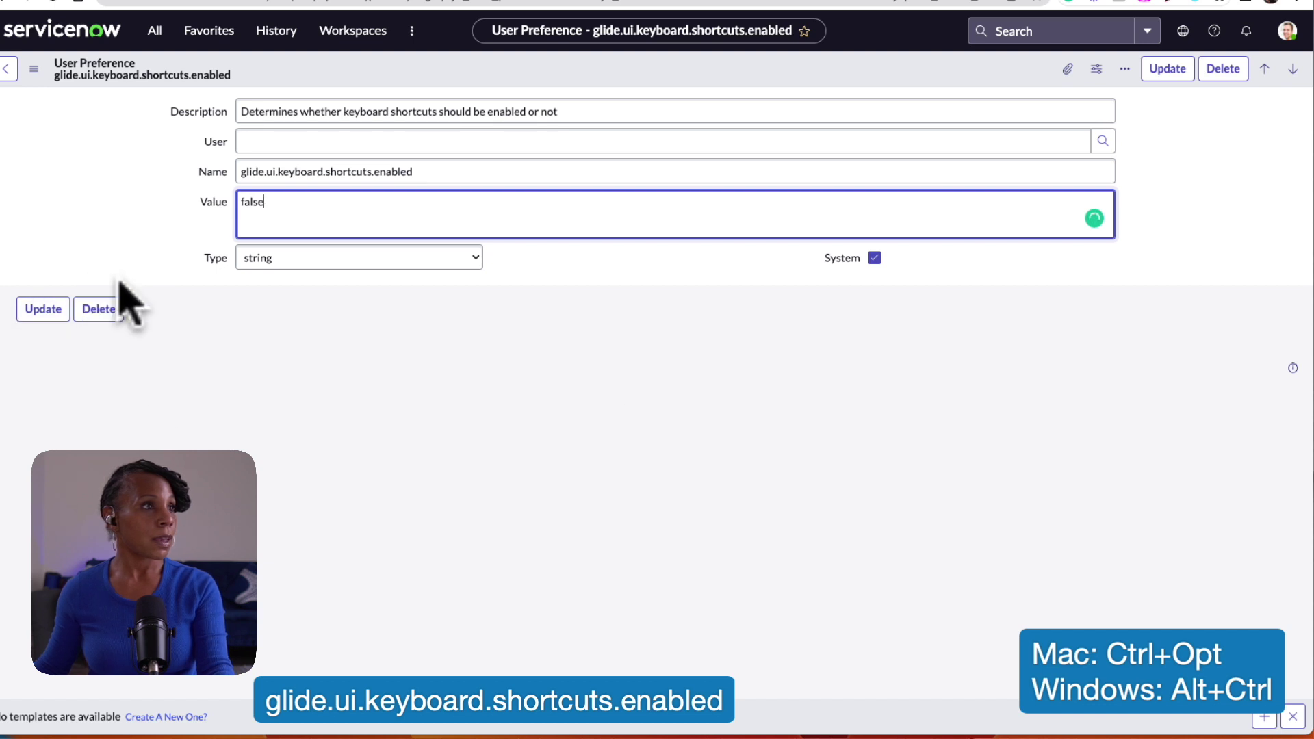
pyautogui.click(43, 312)
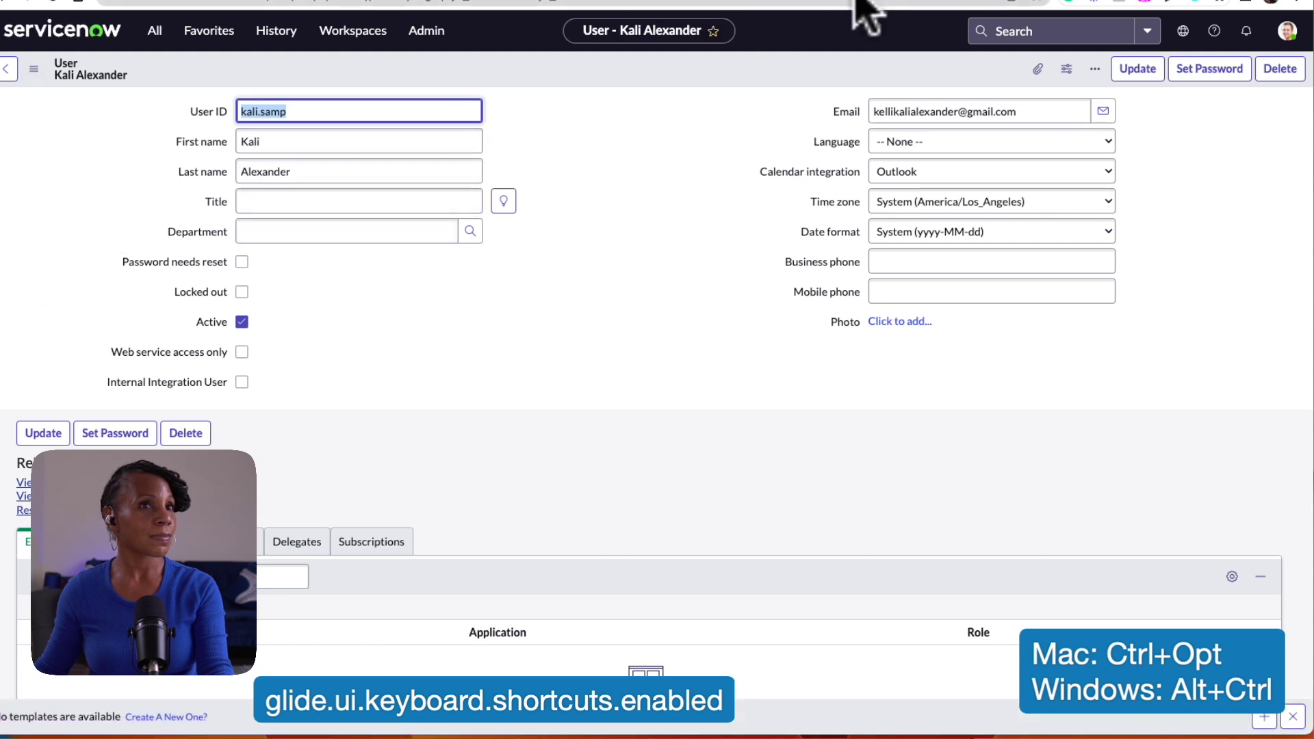
# Step: Impersonate a recently used user from the account menu
pyautogui.click(1286, 33)
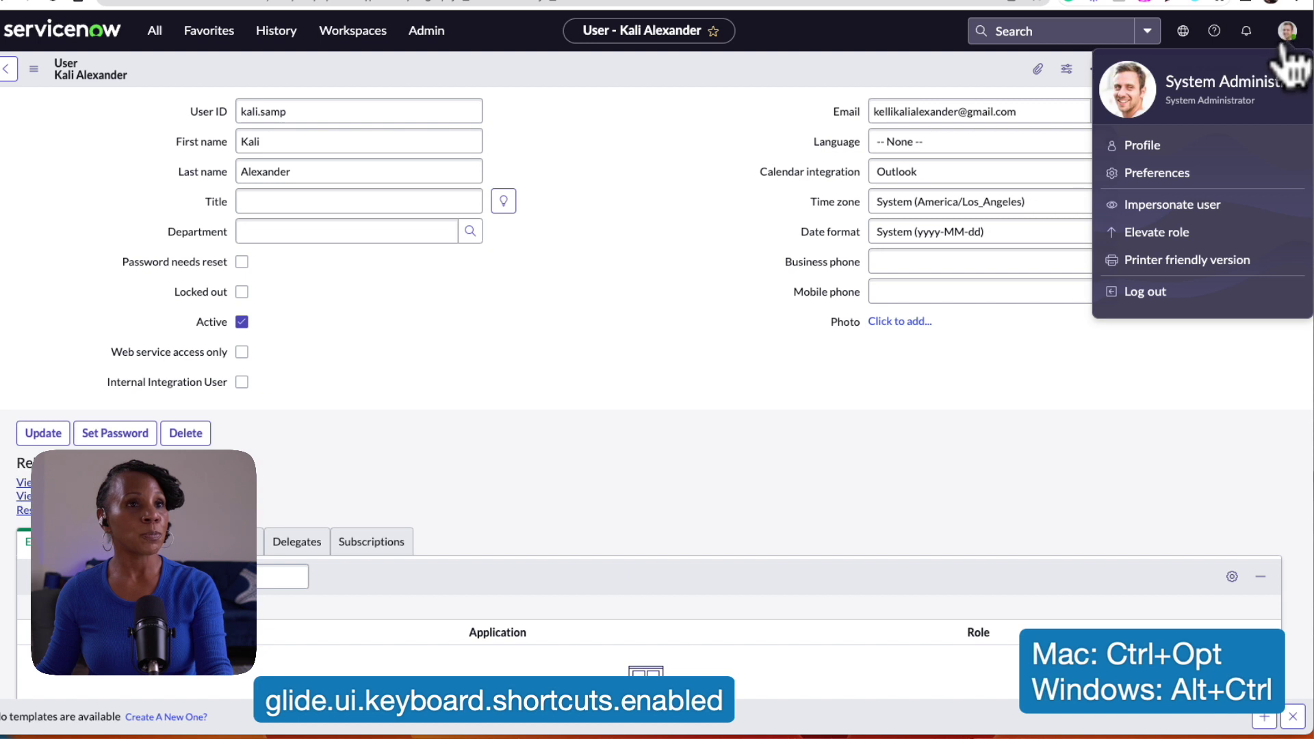
pyautogui.click(1168, 206)
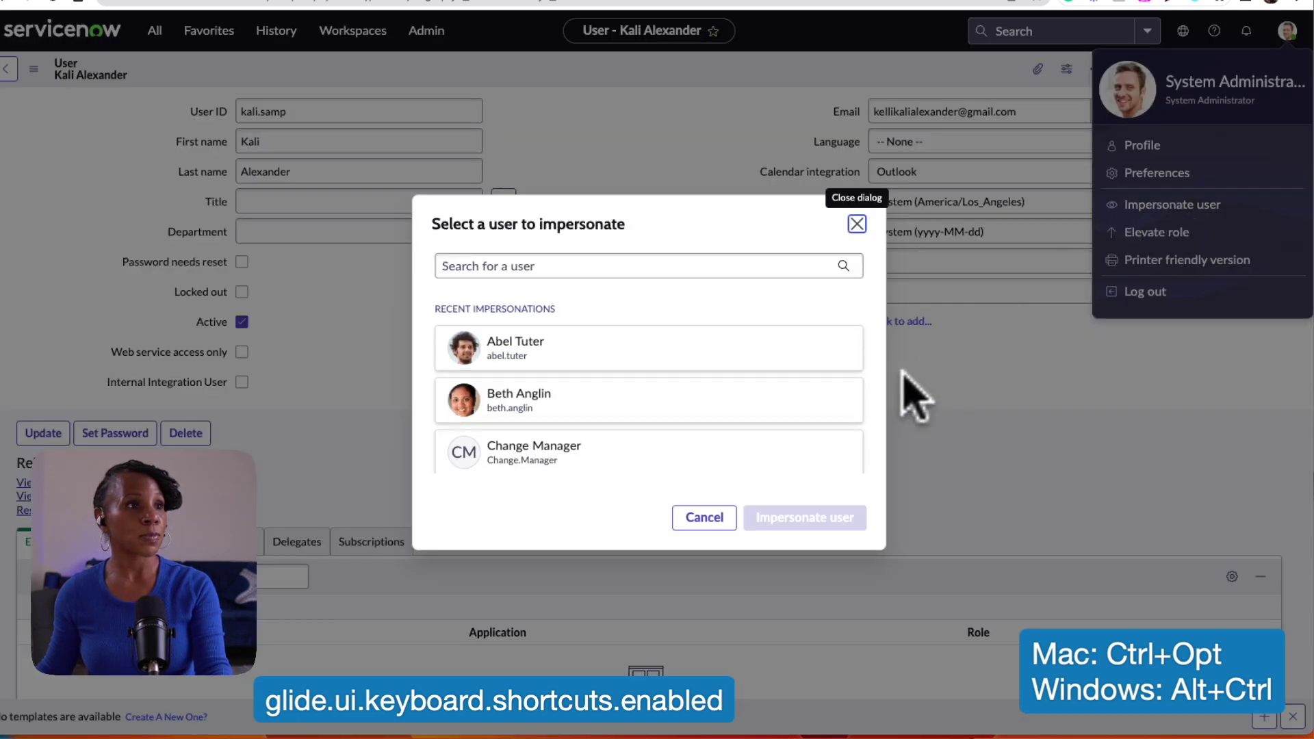
pyautogui.click(654, 406)
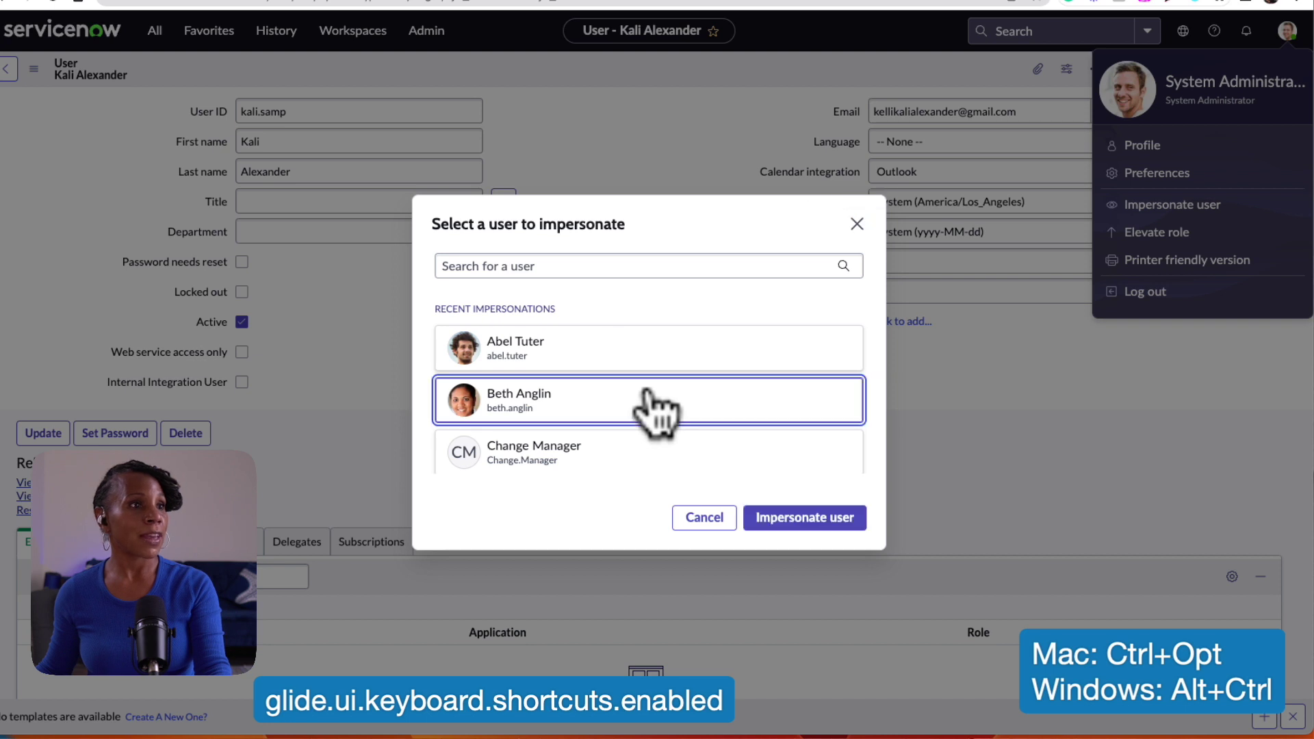
pyautogui.click(818, 518)
pyautogui.click(817, 518)
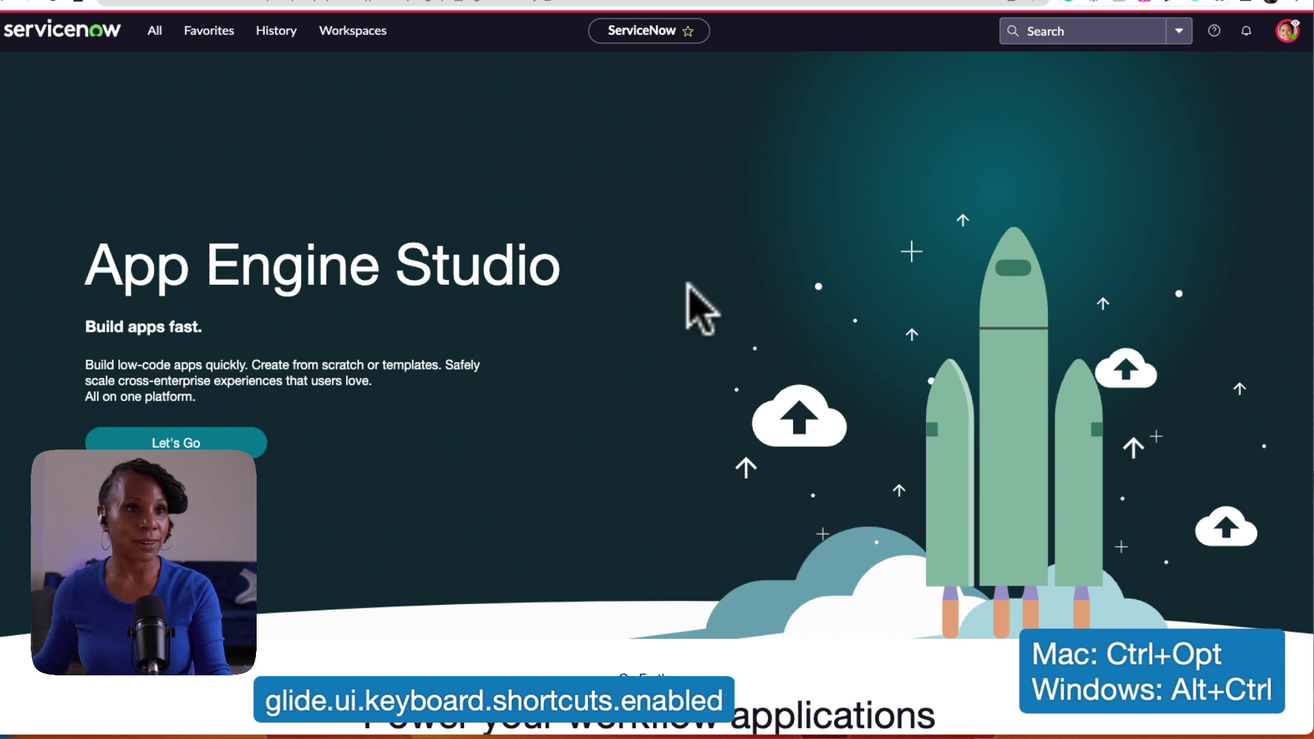
# Step: End impersonation, reopen the preference from History, and save its Value back to true
pyautogui.click(1287, 34)
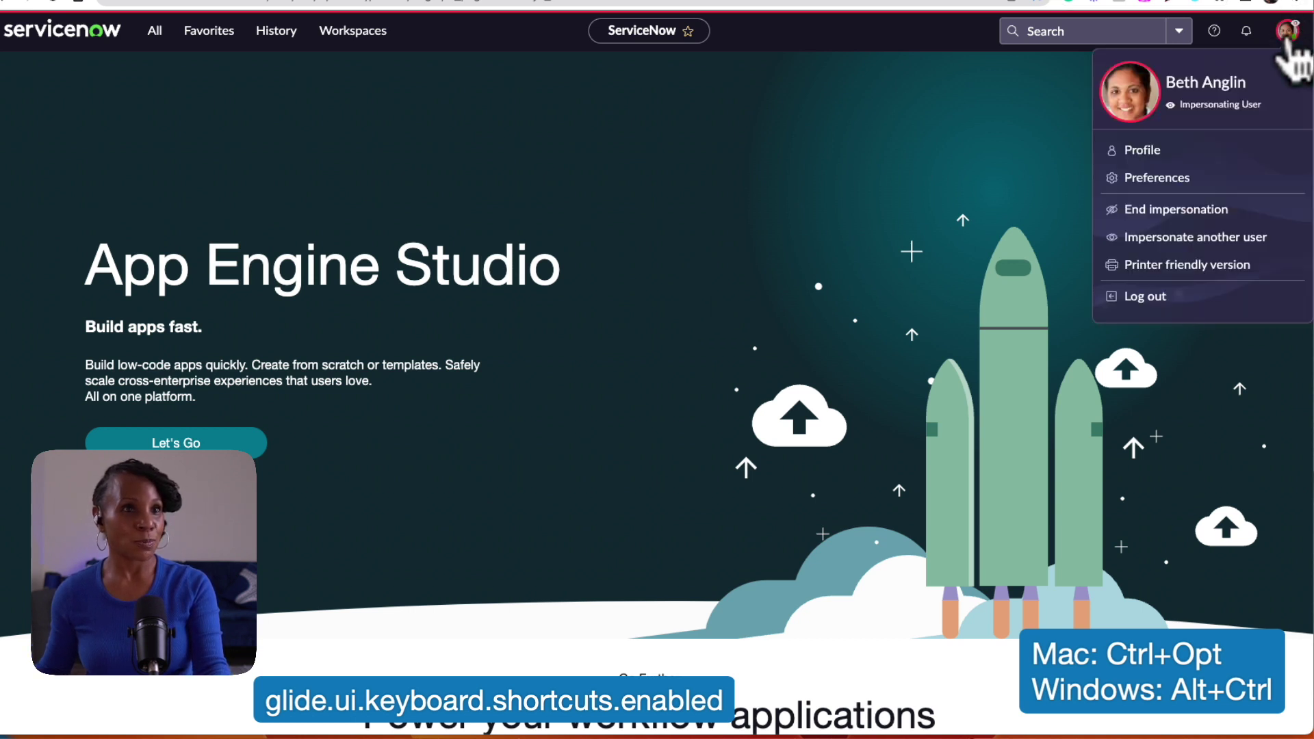
pyautogui.click(1216, 226)
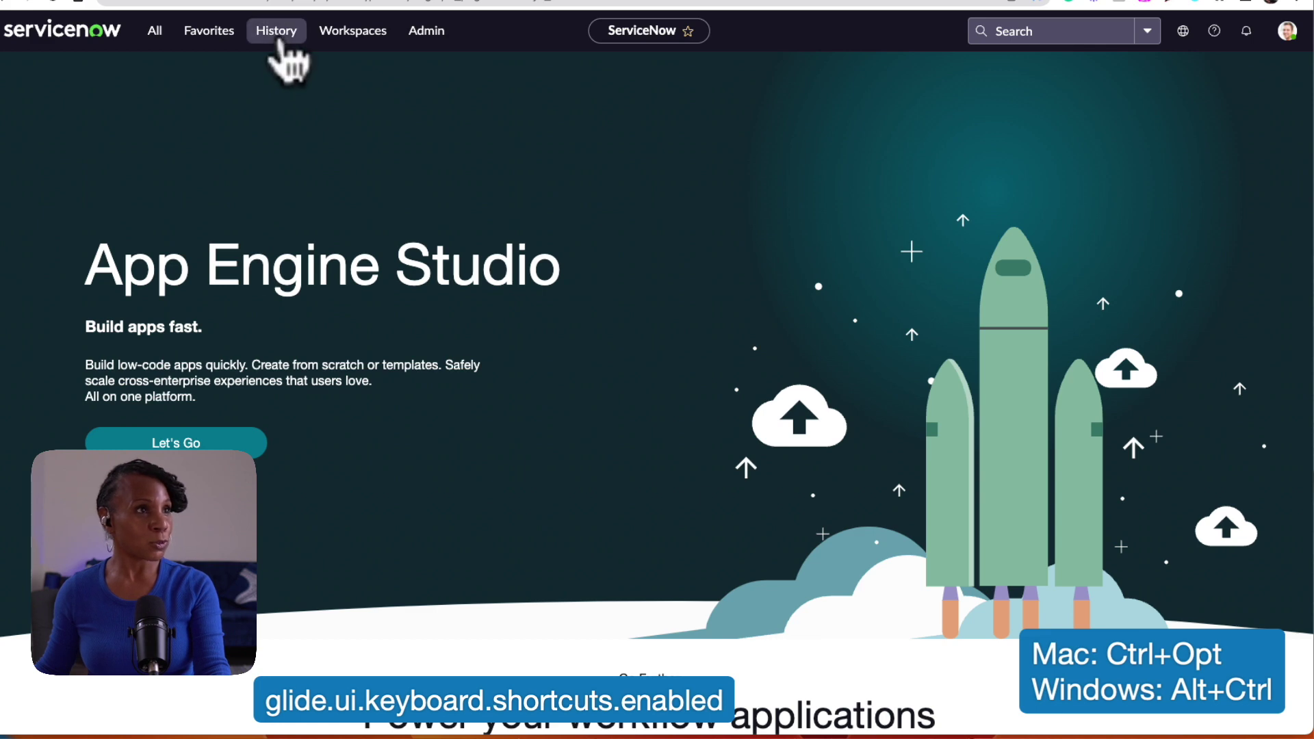
pyautogui.click(277, 35)
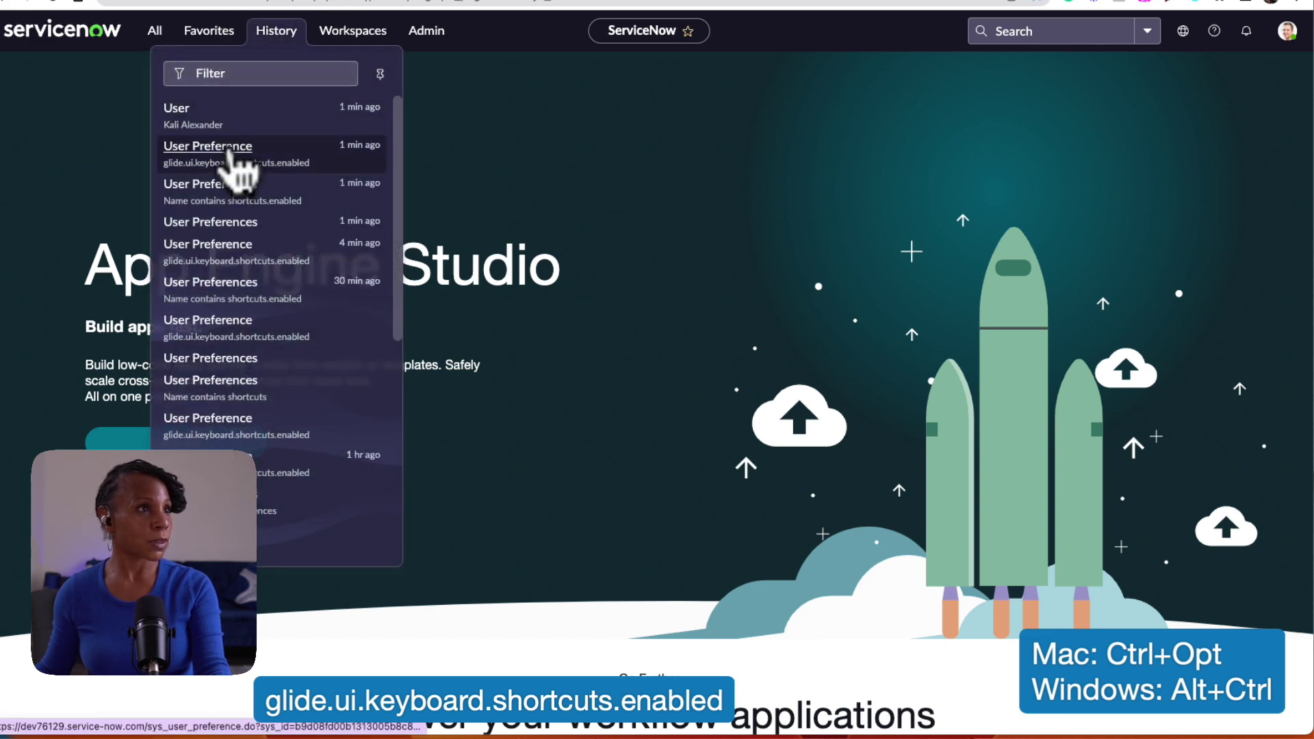
pyautogui.click(233, 151)
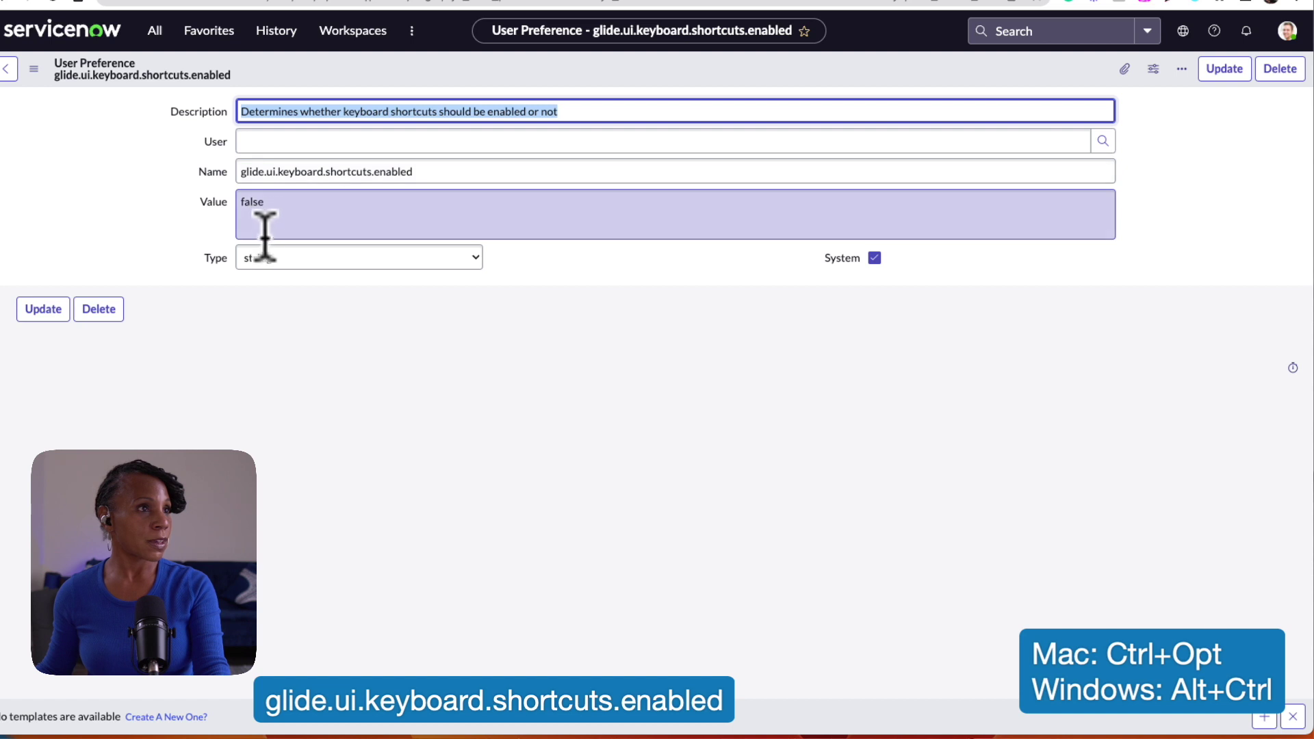
pyautogui.click(279, 213)
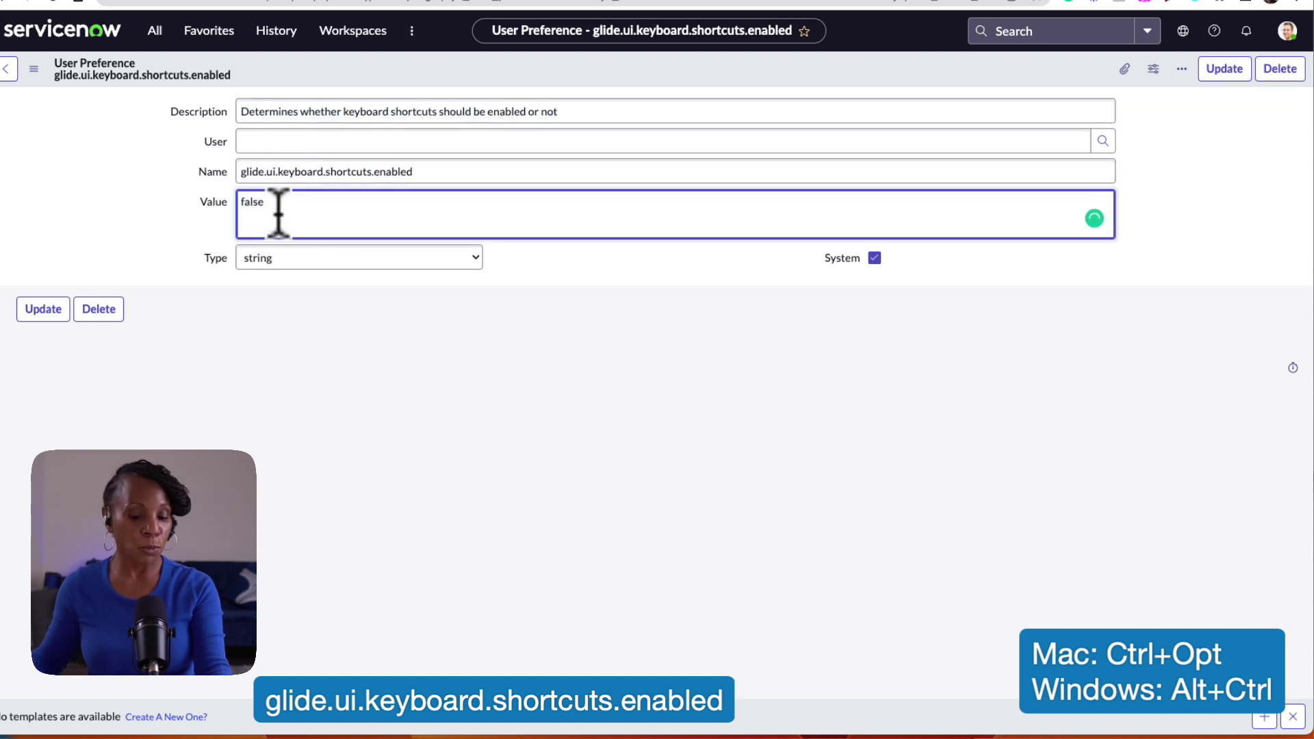
pyautogui.press('BackSpace')
pyautogui.press('BackSpace')
pyautogui.press('BackSpace')
pyautogui.press('BackSpace')
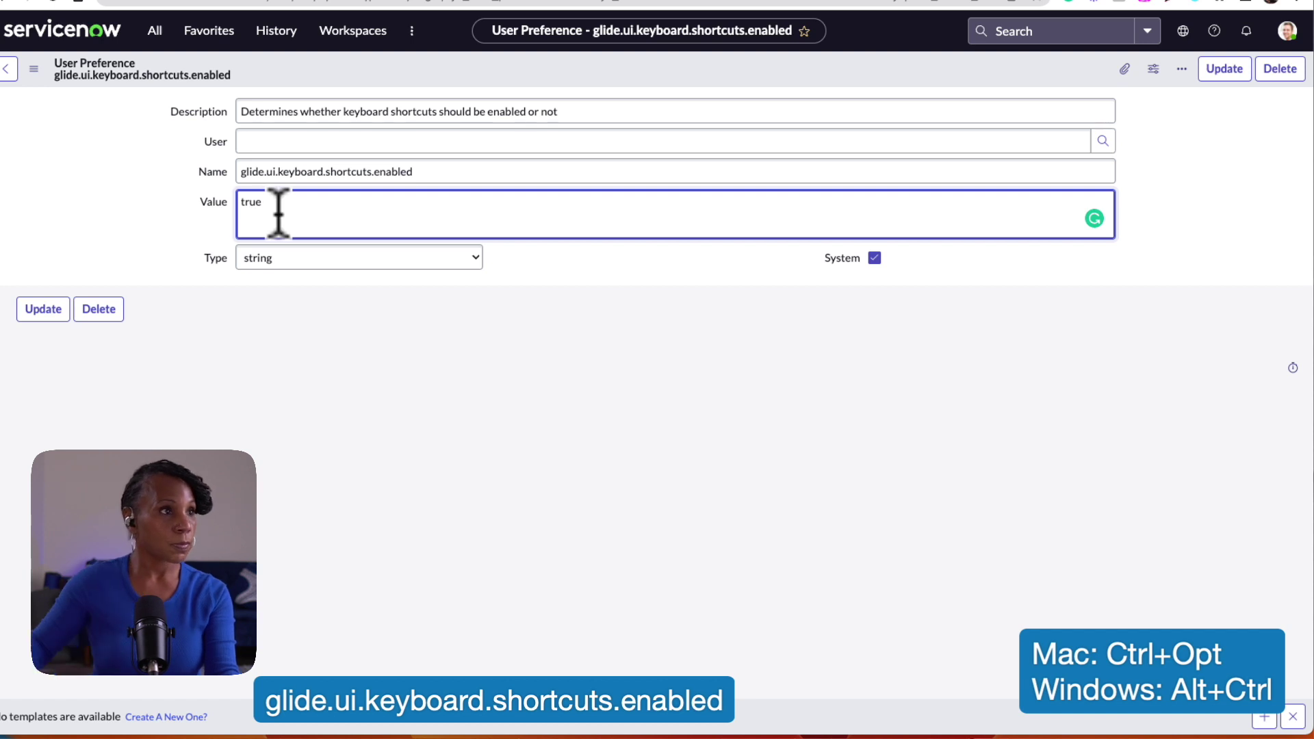
pyautogui.click(38, 312)
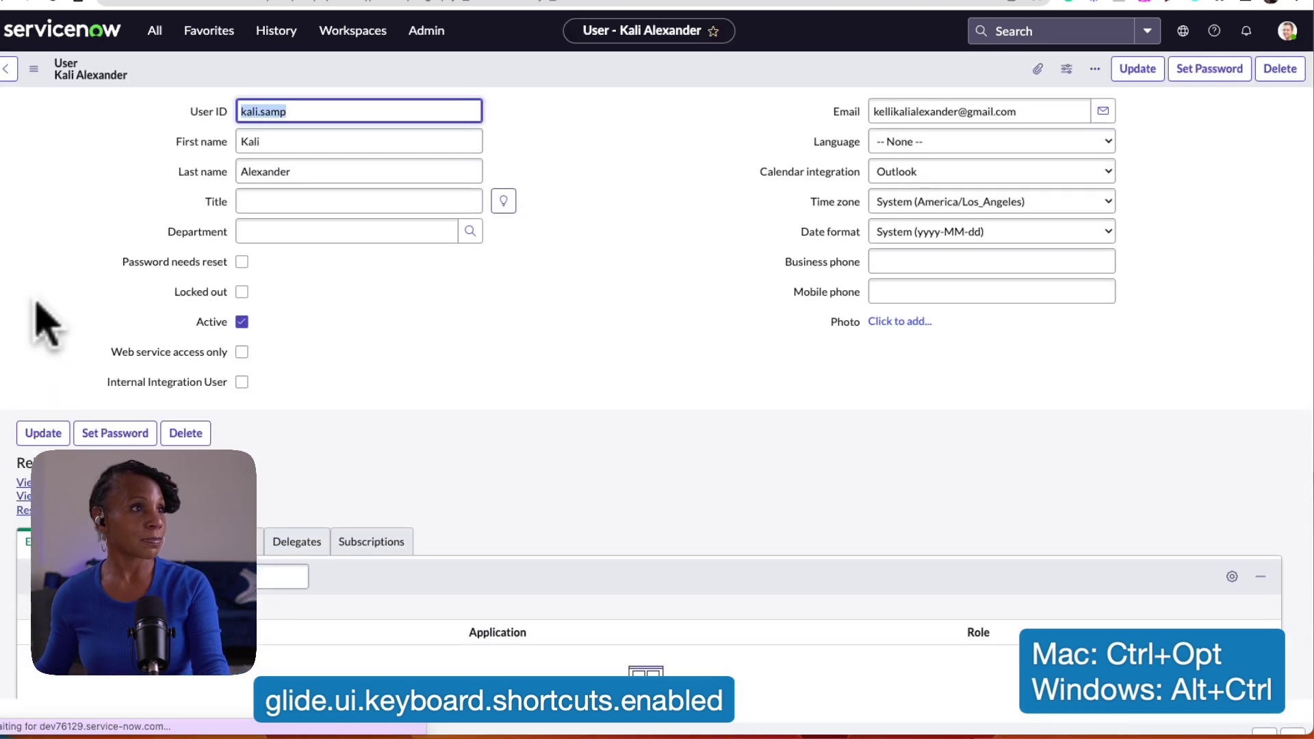
# Step: From the home page, impersonate a recent user via the ctrl+alt+i shortcut
pyautogui.click(82, 41)
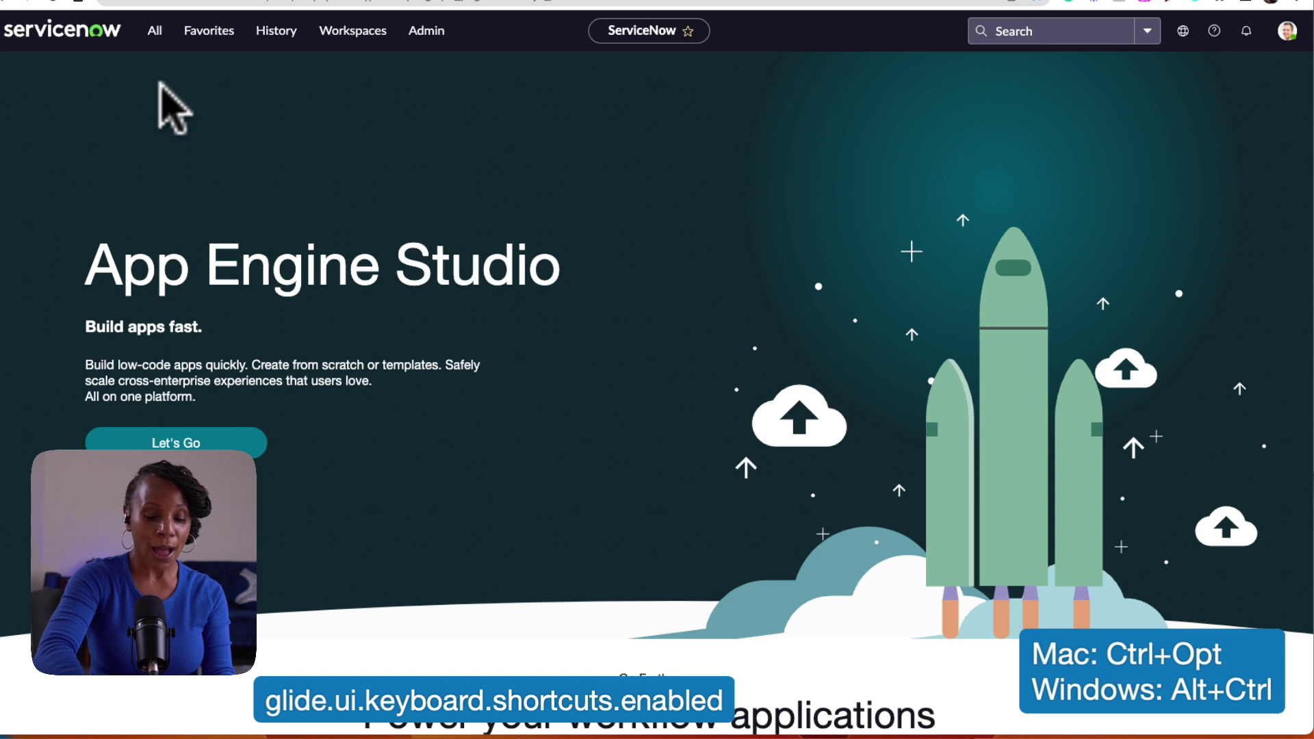
pyautogui.hotkey('ctrl', 'alt', 'i')
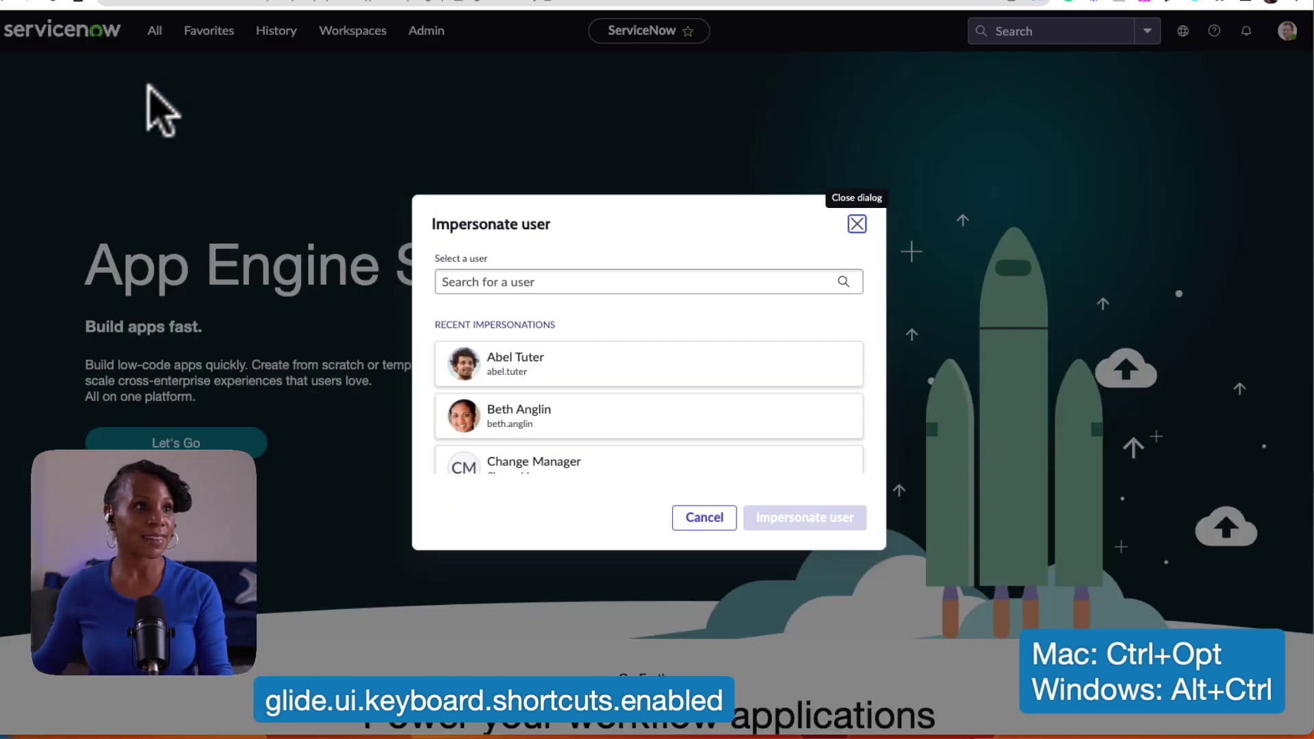
pyautogui.click(545, 419)
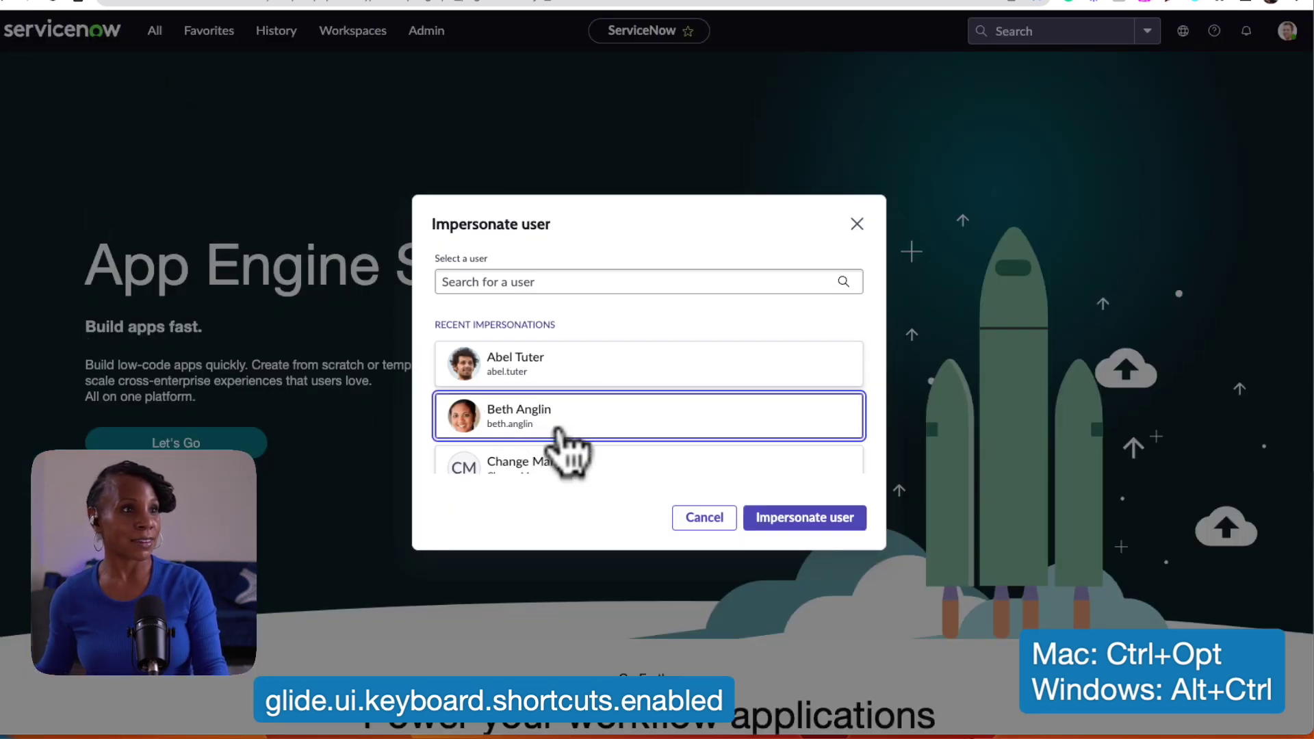
pyautogui.click(818, 525)
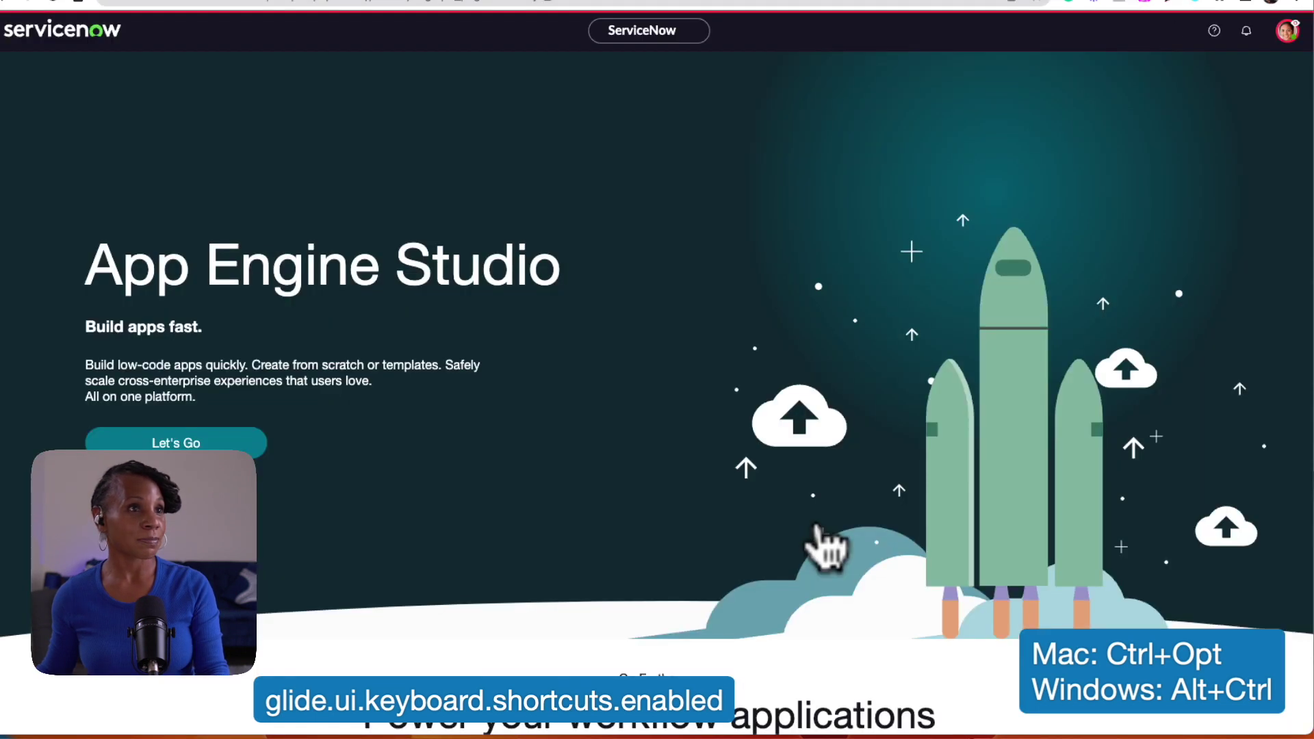
# Step: Confirm the global search and application navigator shortcuts now work for that user
pyautogui.hotkey('ctrl', 'alt', 'g')
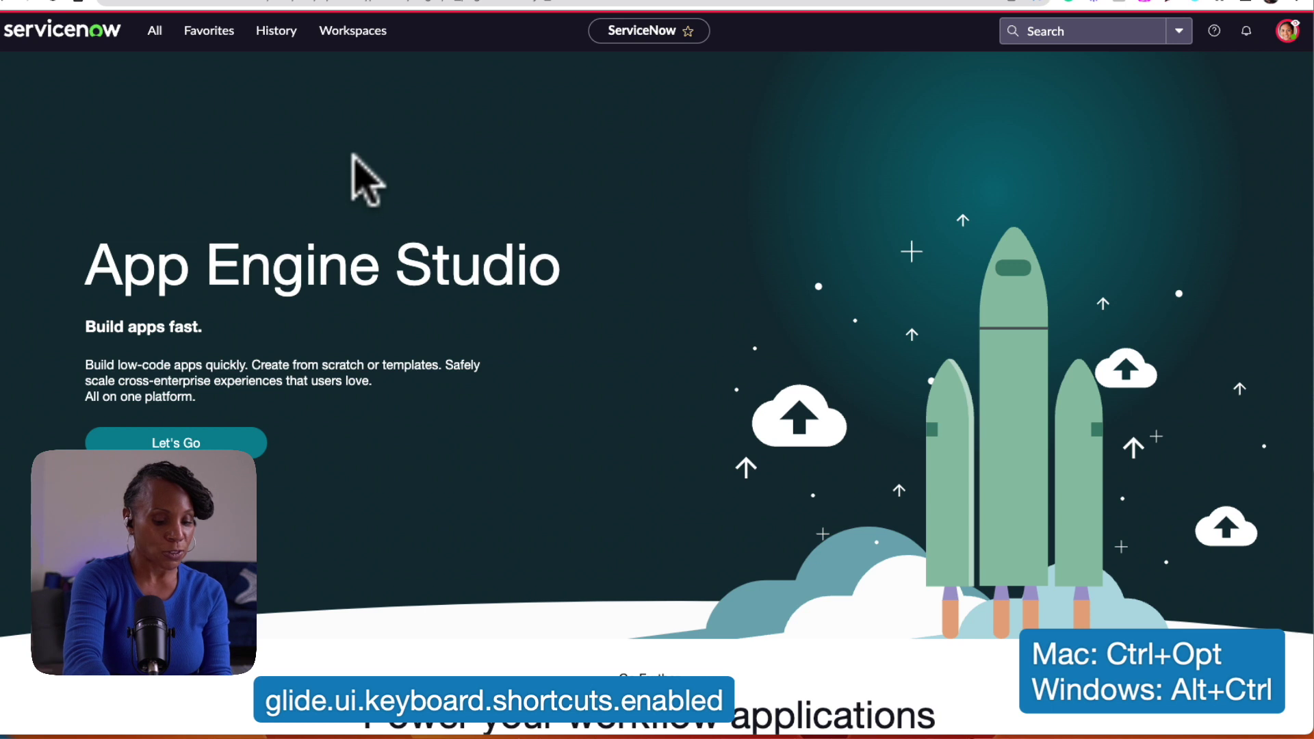
pyautogui.hotkey('ctrl', 'alt', 'a')
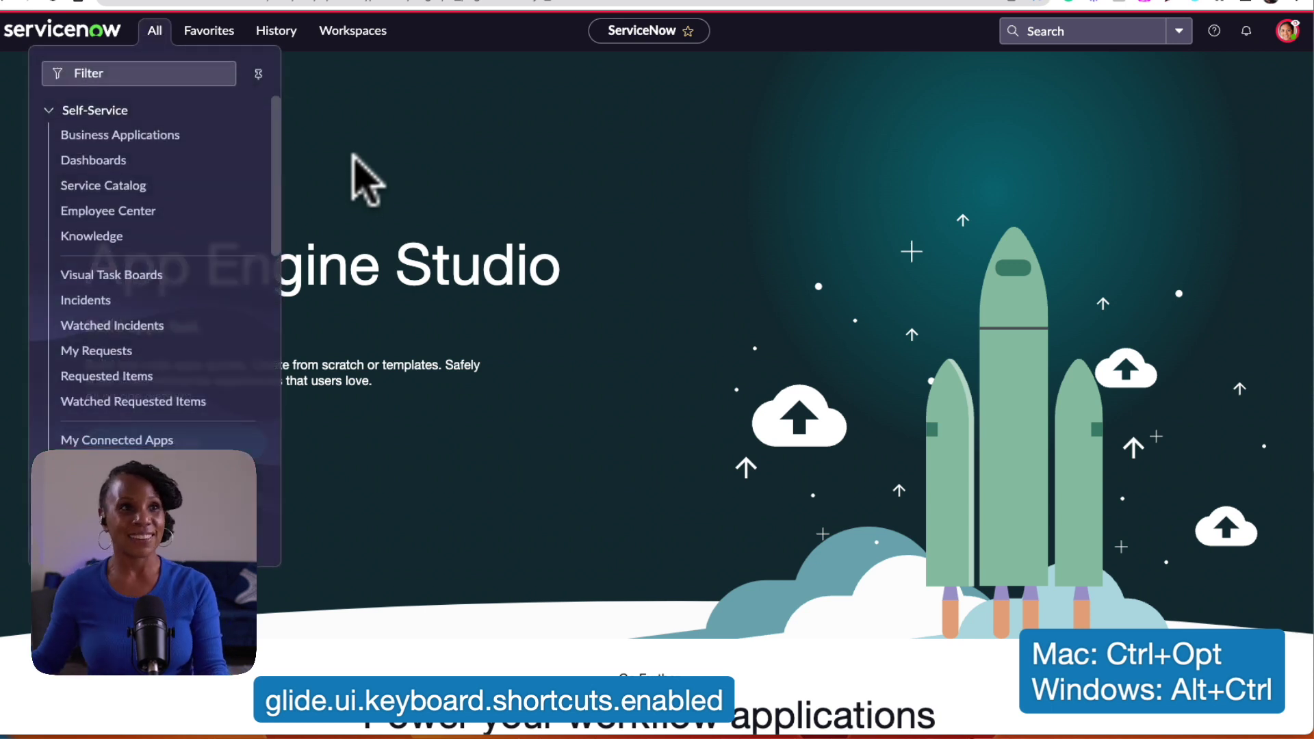
pyautogui.click(353, 158)
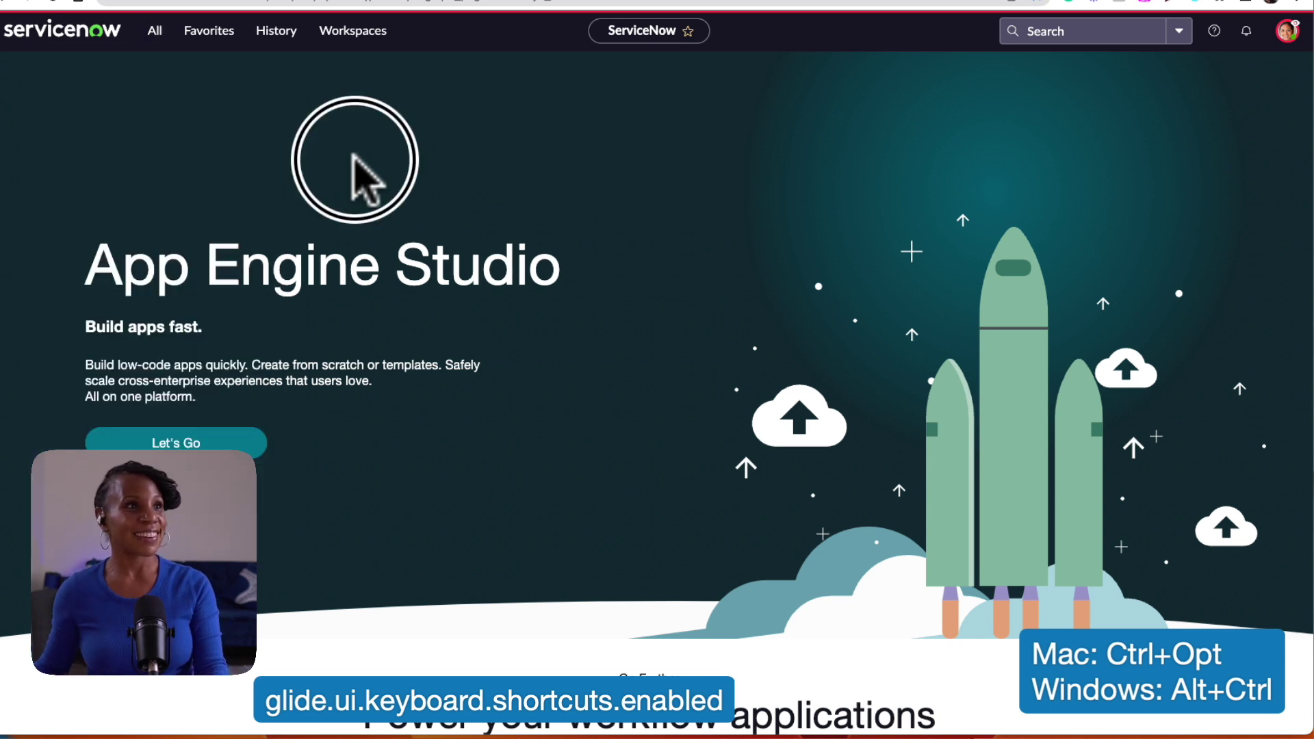
# Step: End the impersonation from the impersonated user's account menu
pyautogui.click(1287, 32)
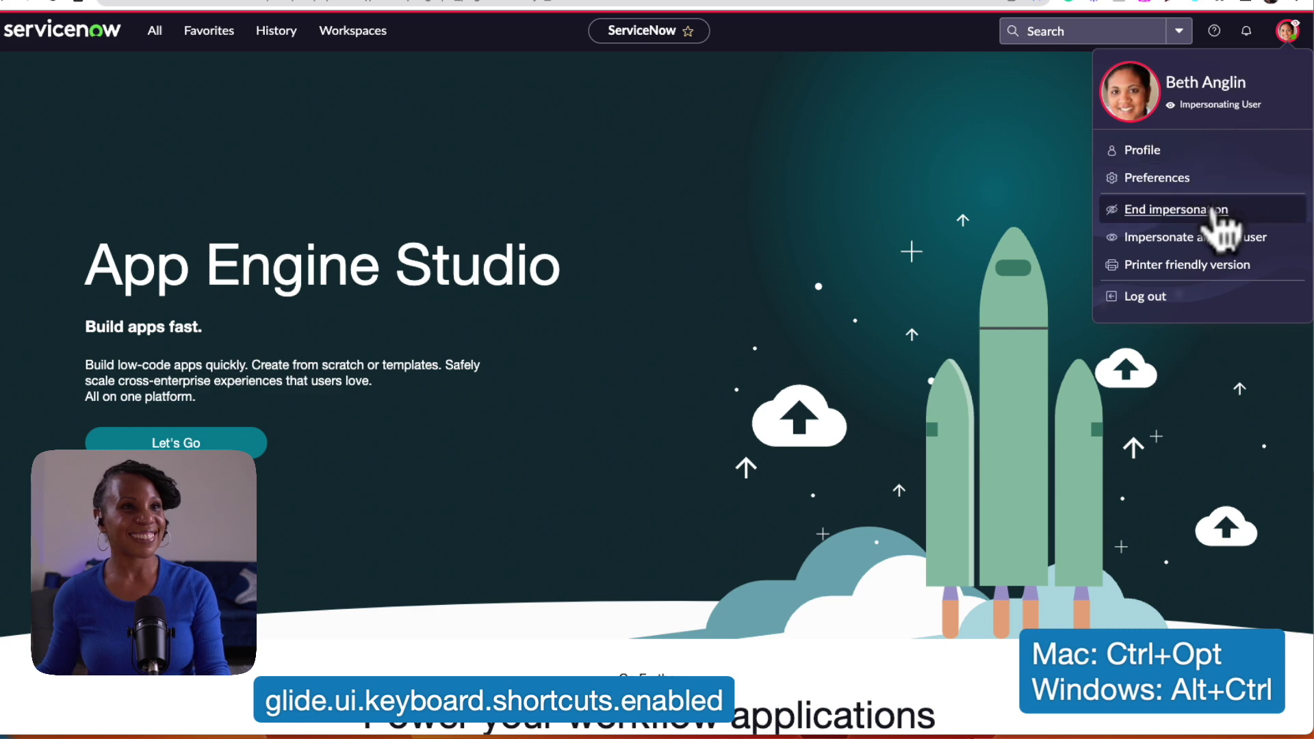
pyautogui.click(1214, 212)
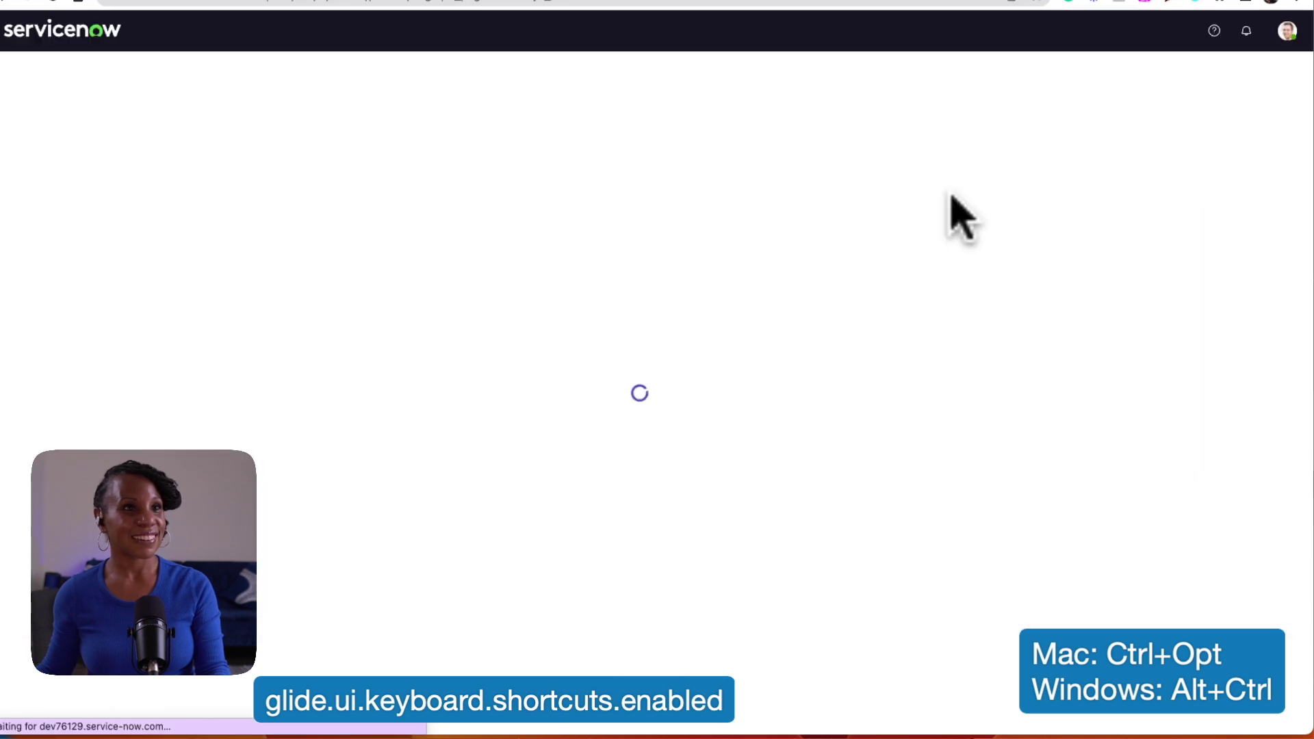